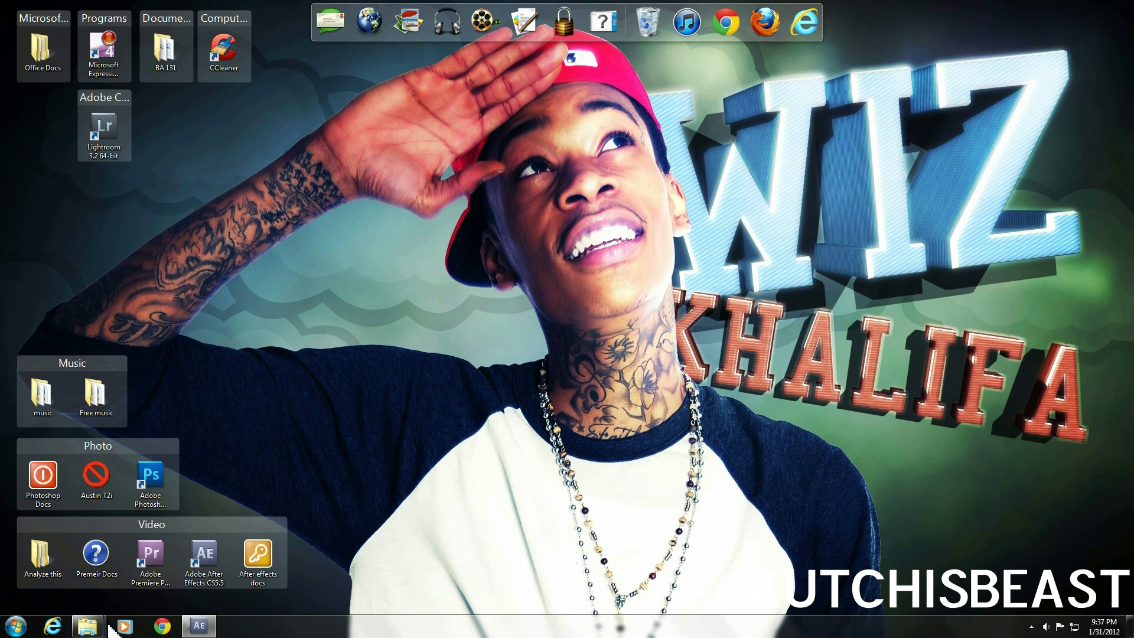
Play the finished "Infinite snowboard INTRO" video from the Finished folder, and close the player and minimize the folder window.
{"action": "mouse_move", "coordinate": [91, 626]}
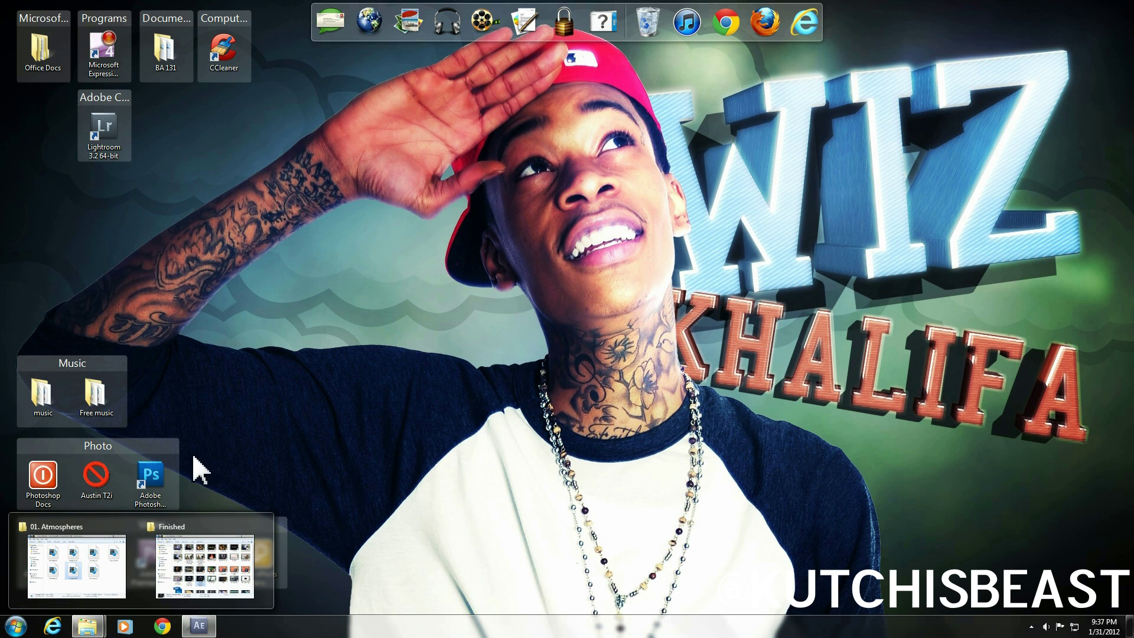
{"action": "left_click", "coordinate": [171, 546]}
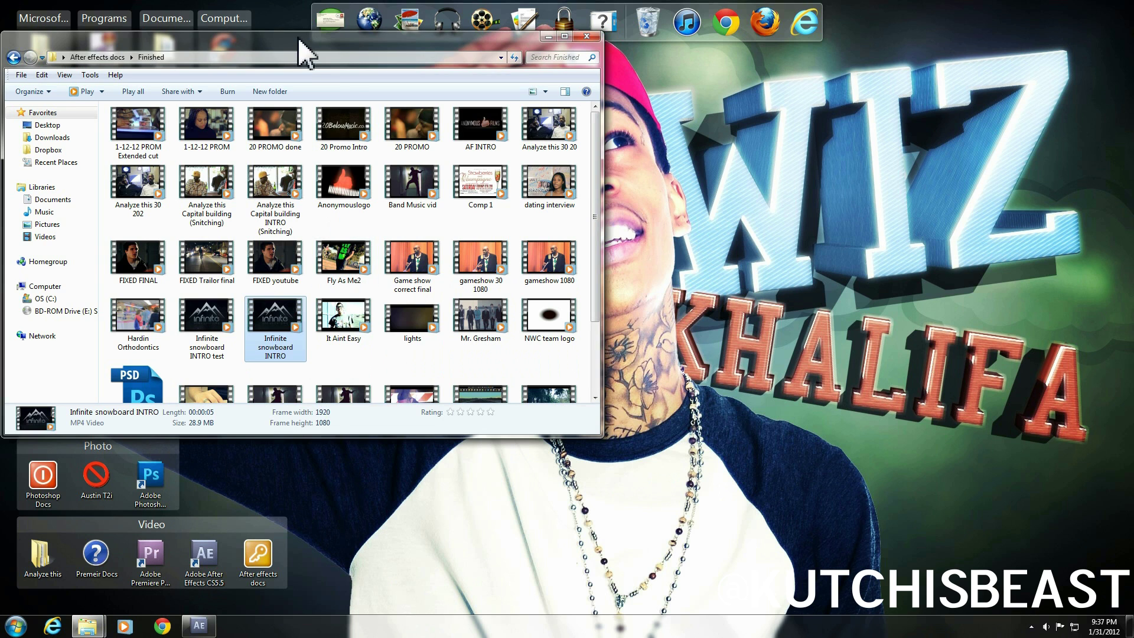
{"action": "left_click_drag", "start_coordinate": [303, 44], "coordinate": [472, 98]}
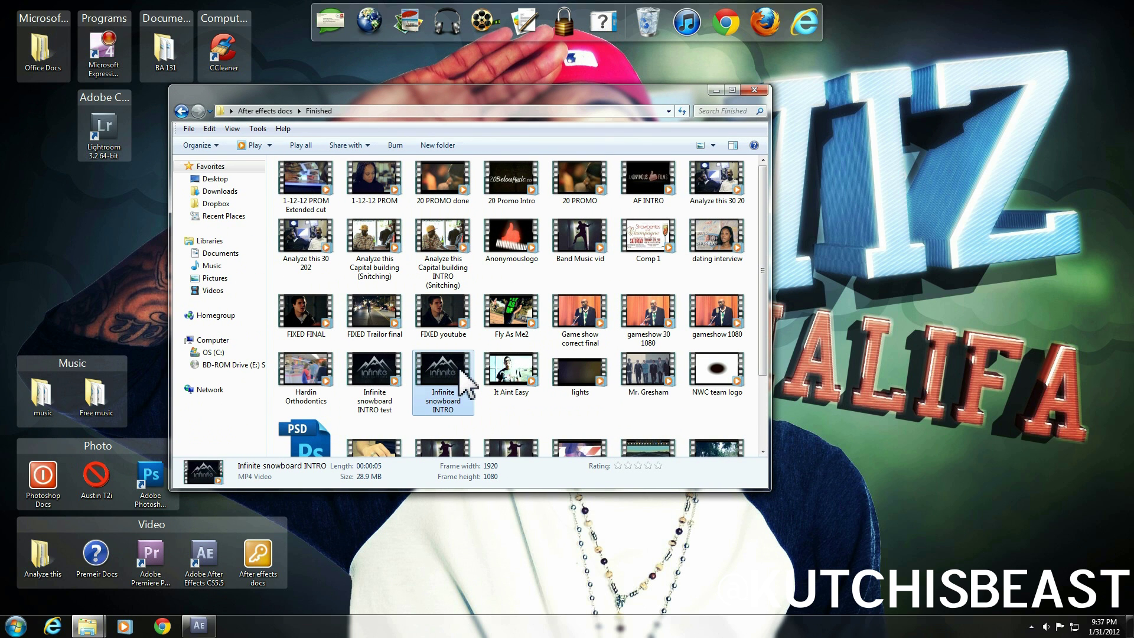
{"action": "double_click", "coordinate": [460, 371]}
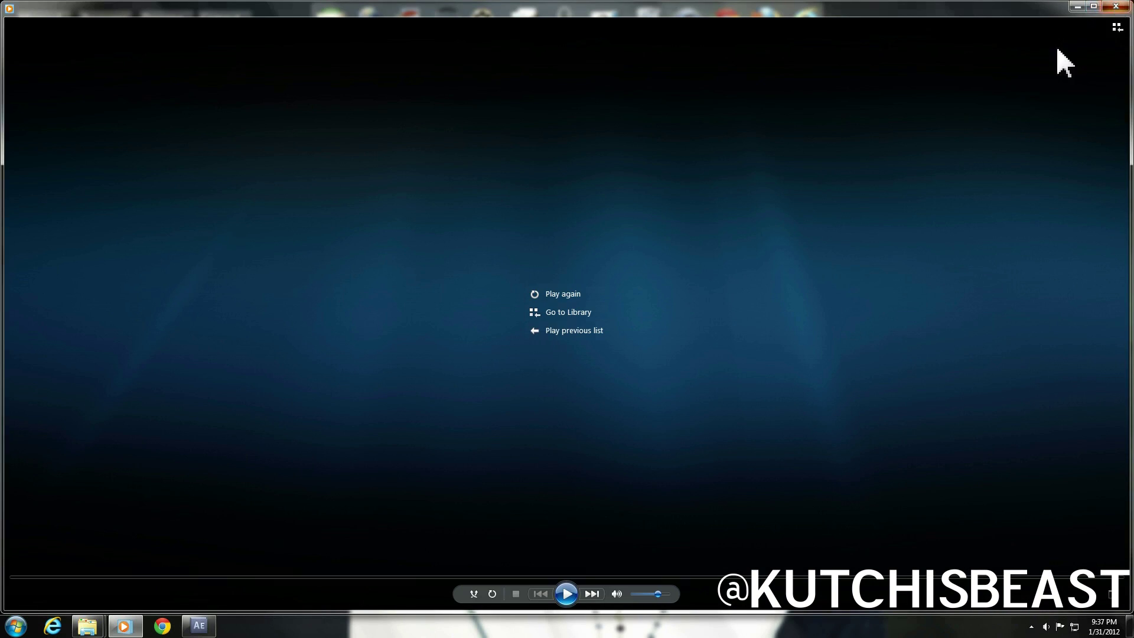
{"action": "left_click", "coordinate": [1115, 7]}
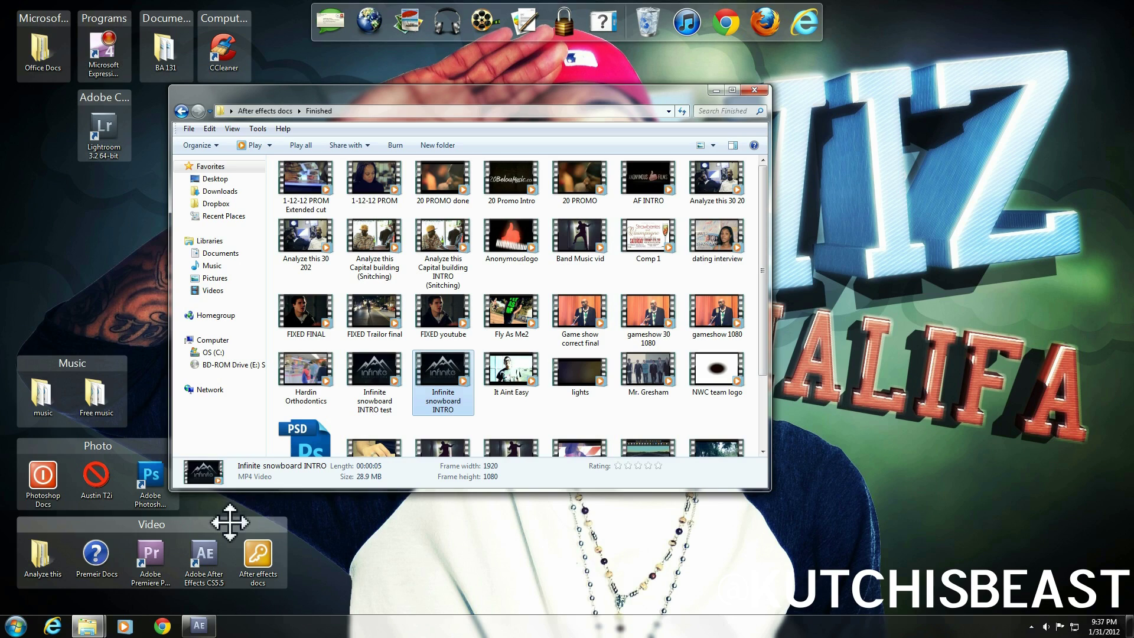
{"action": "left_click", "coordinate": [716, 89]}
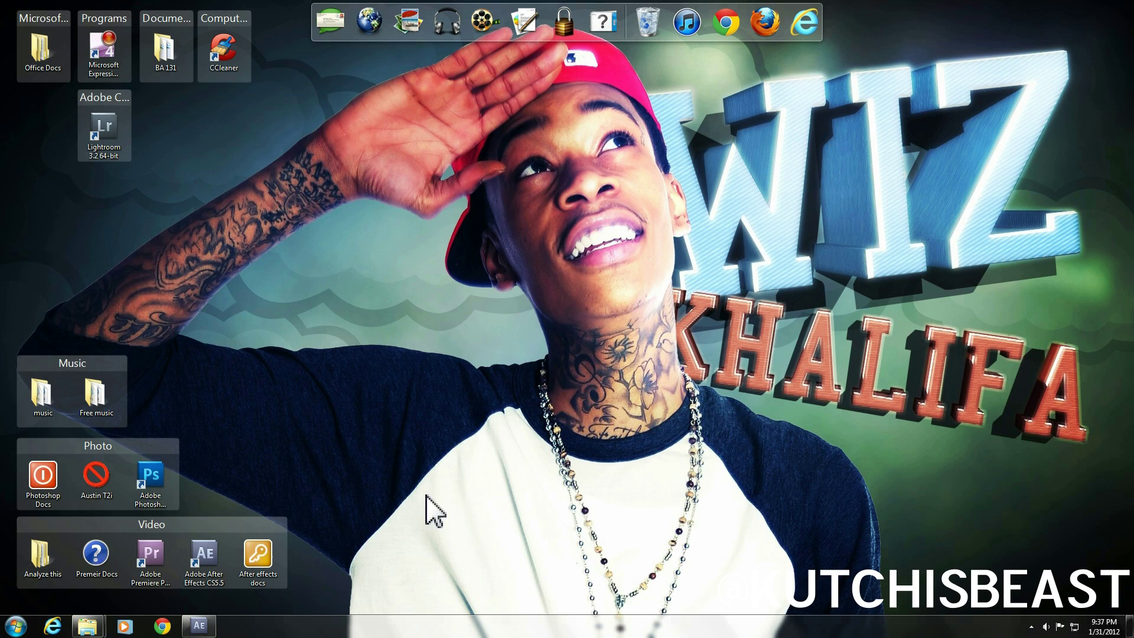
Switch to After Effects and add a new adjustment layer above Black Solid 1 in Comp 1.
{"action": "left_click", "coordinate": [199, 625]}
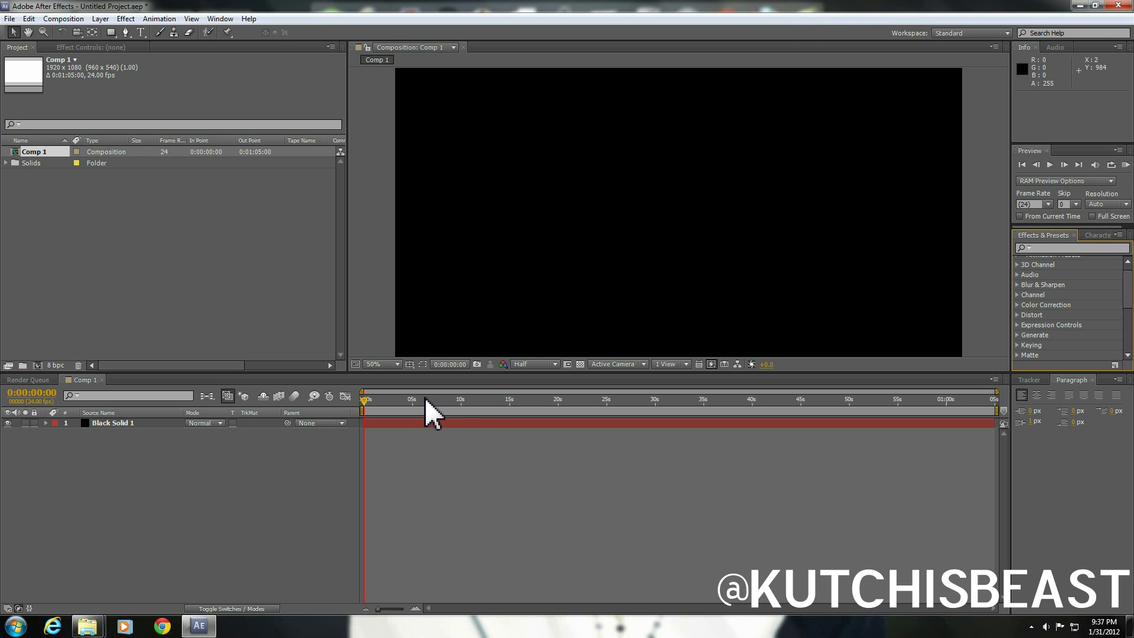
{"action": "left_click", "coordinate": [425, 422]}
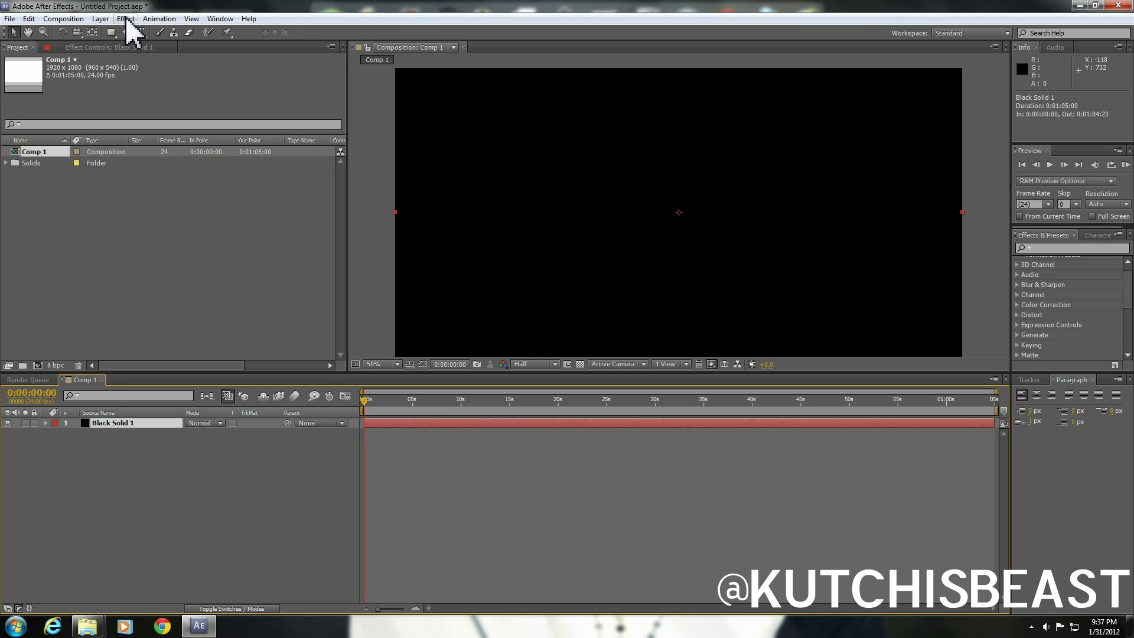
{"action": "left_click", "coordinate": [101, 19]}
{"action": "mouse_move", "coordinate": [118, 33]}
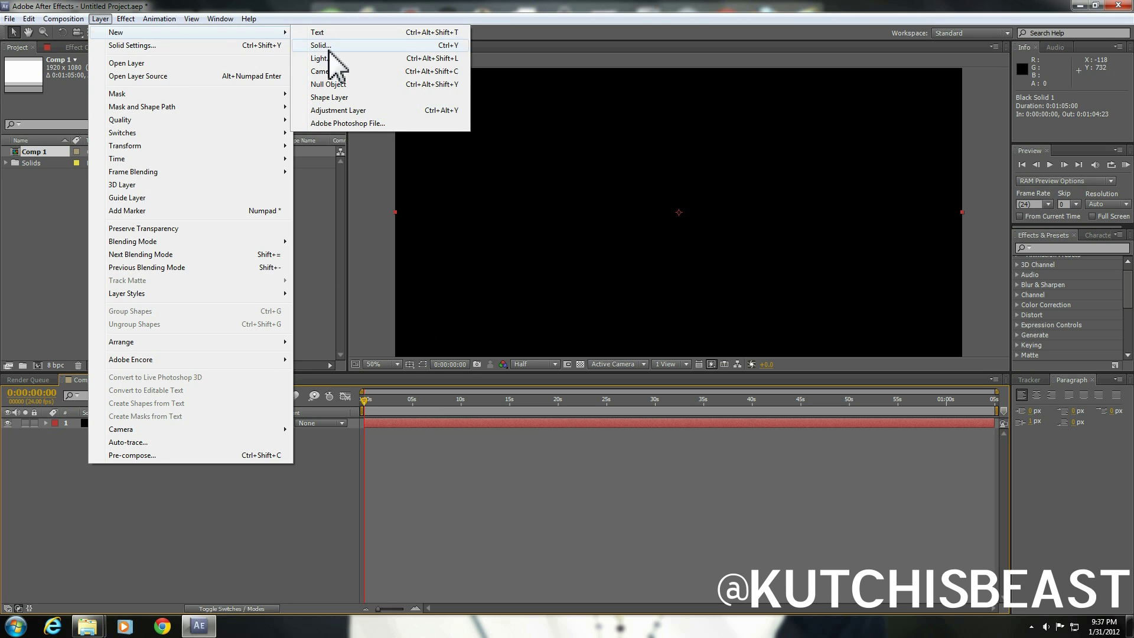
{"action": "left_click", "coordinate": [354, 112]}
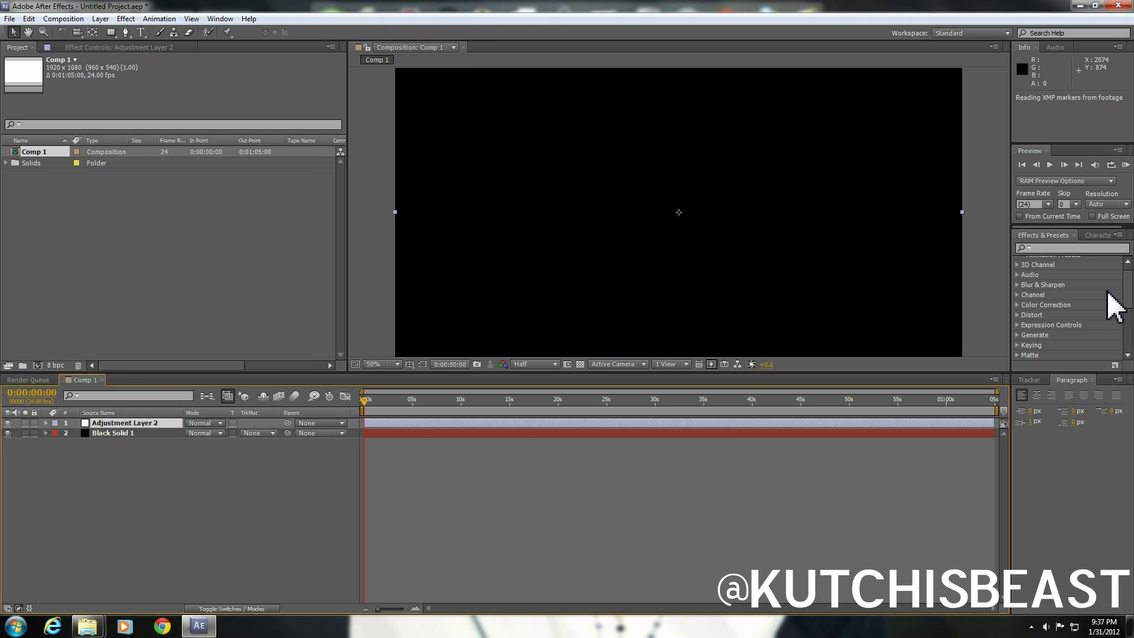
Search the effects for "snow" and apply CC Snowfall to the new adjustment layer.
{"action": "left_click", "coordinate": [1079, 248]}
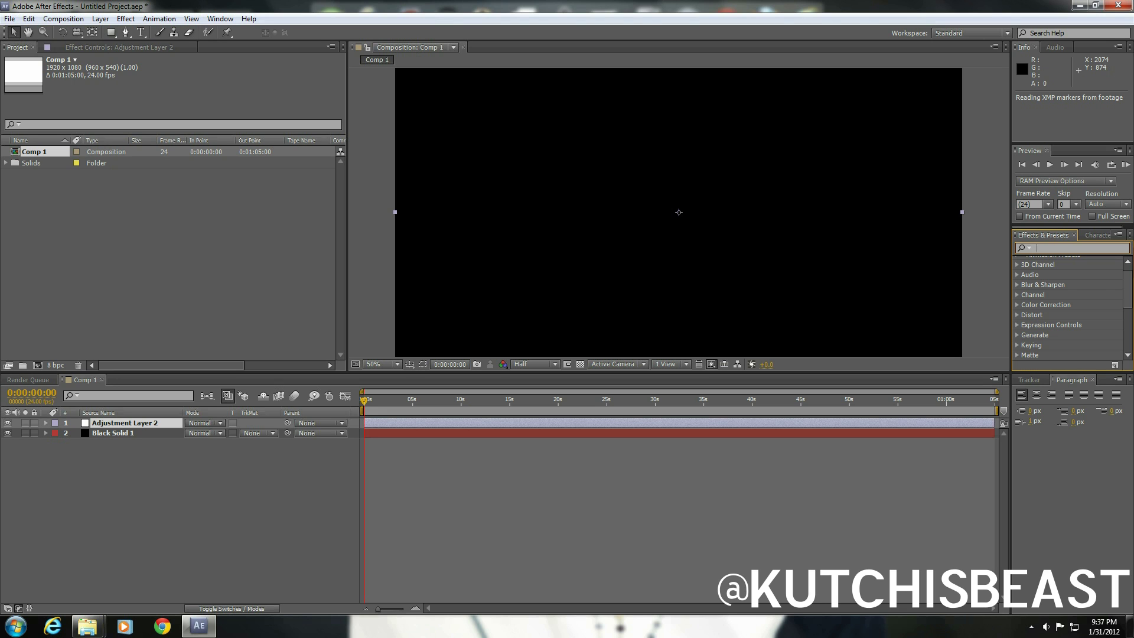
{"action": "type", "text": "snow"}
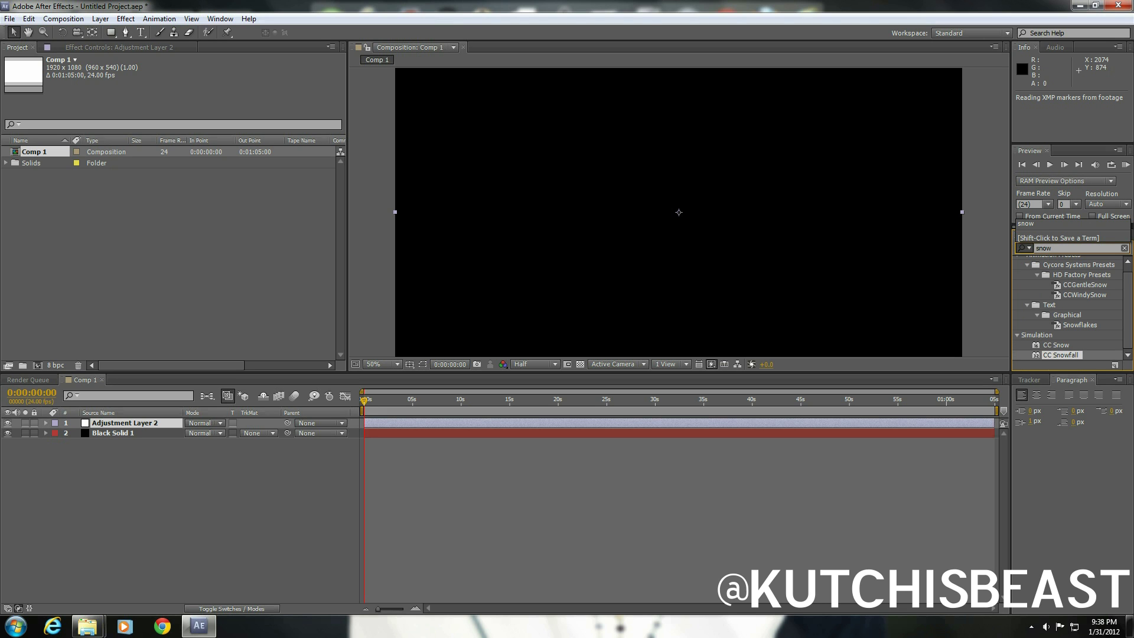
{"action": "double_click", "coordinate": [1069, 355]}
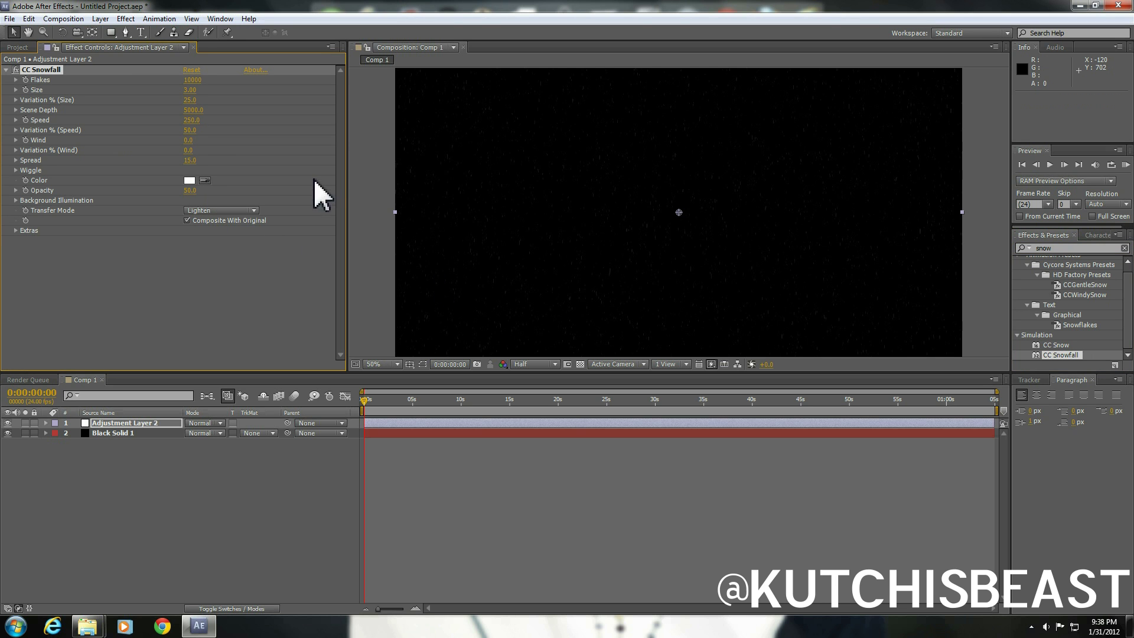
Run a RAM preview of the default snowfall and move the current time to 0:00:00:16.
{"action": "key", "text": "KP_0"}
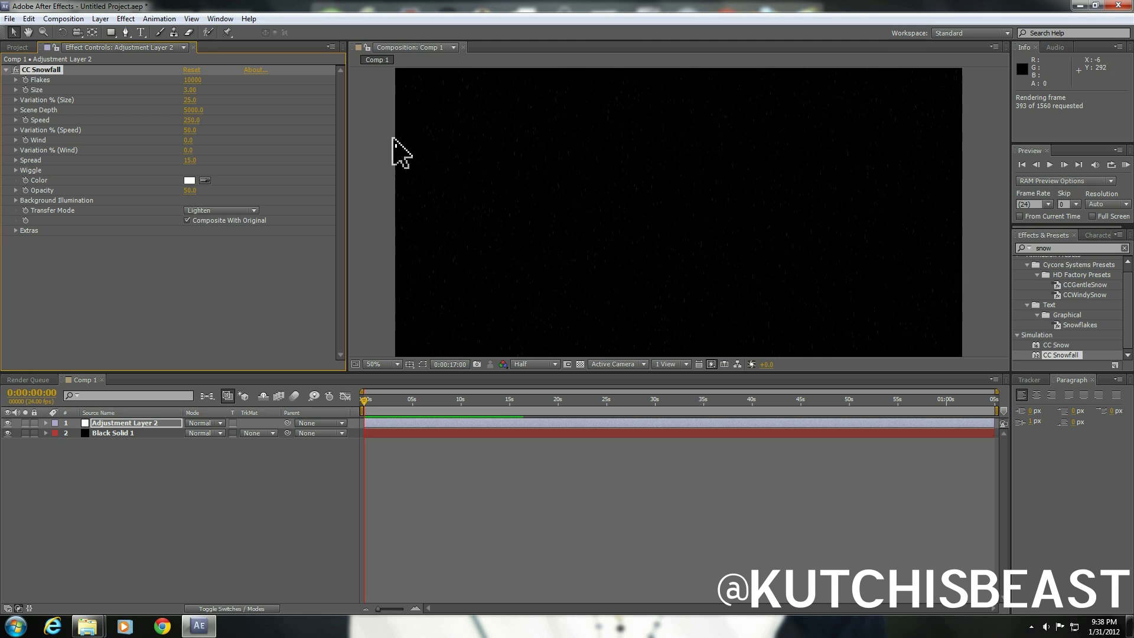
{"action": "key", "text": "space"}
{"action": "key", "text": "space"}
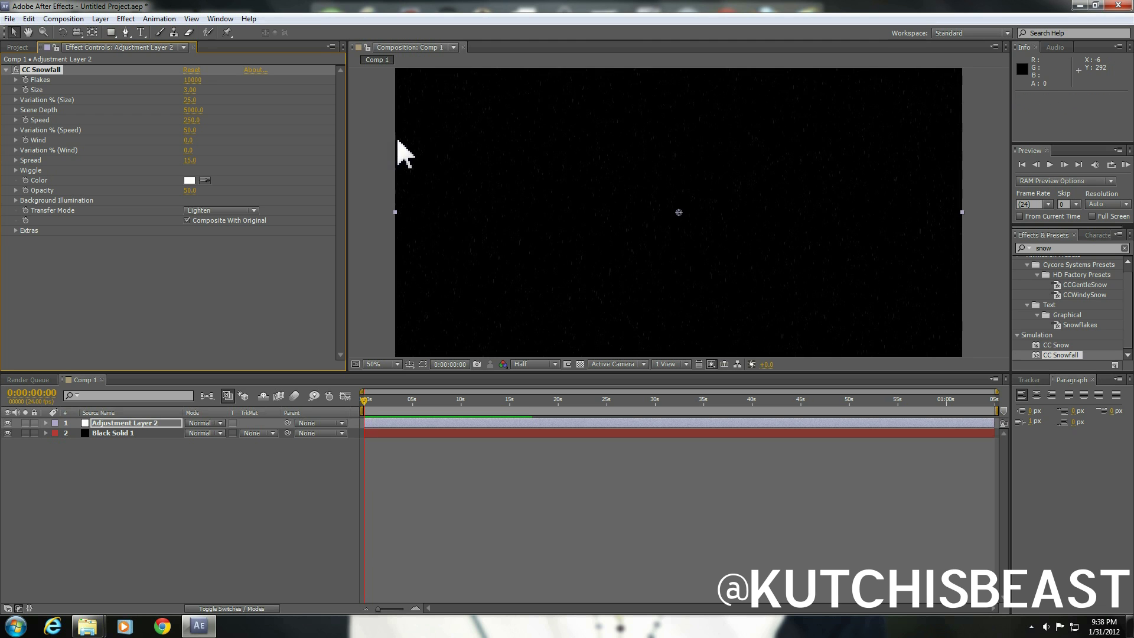
{"action": "left_click_drag", "start_coordinate": [408, 400], "coordinate": [371, 399]}
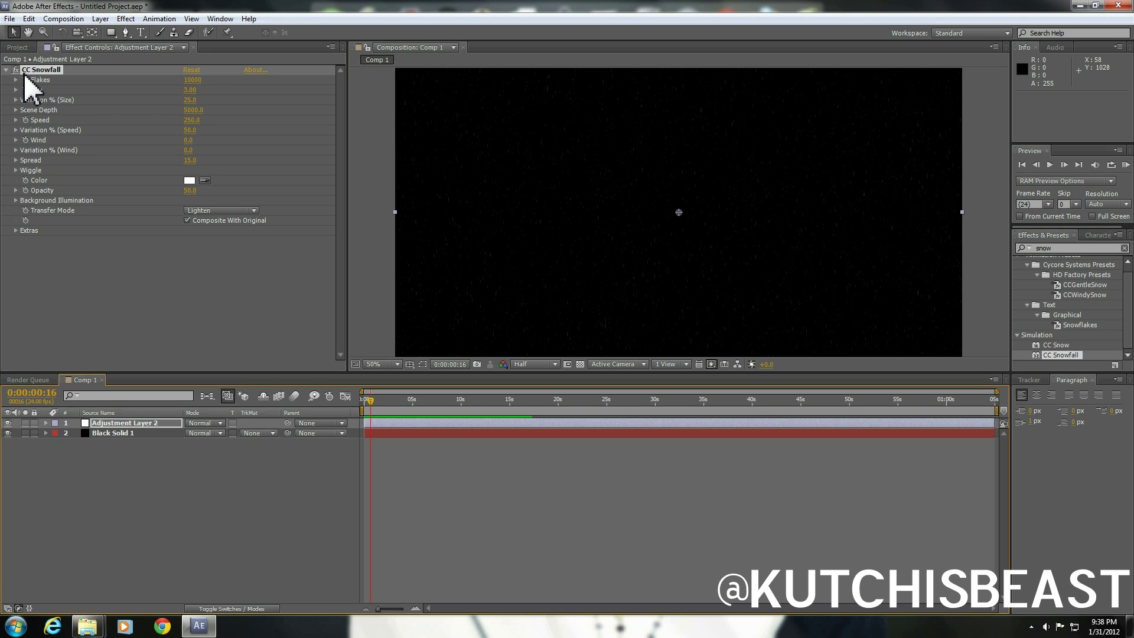
Set the CC Snowfall Flakes to 5400 and the Size to 6.4.
{"action": "left_click", "coordinate": [6, 71]}
{"action": "left_click", "coordinate": [6, 71]}
{"action": "left_click", "coordinate": [195, 80]}
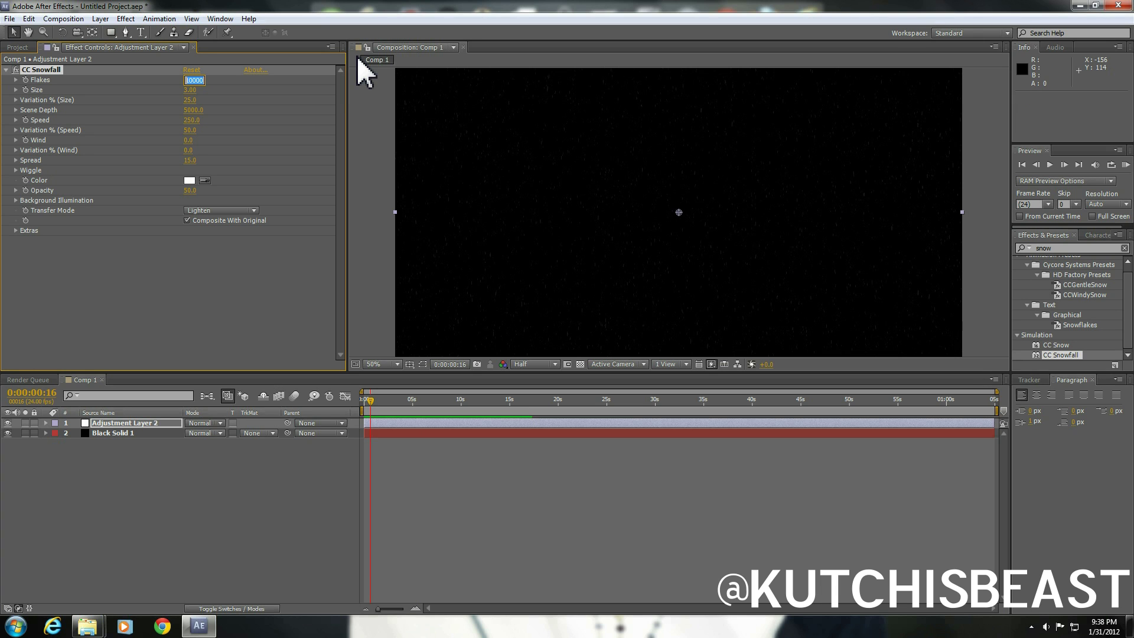
{"action": "type", "text": "54"}
{"action": "key", "text": "Return"}
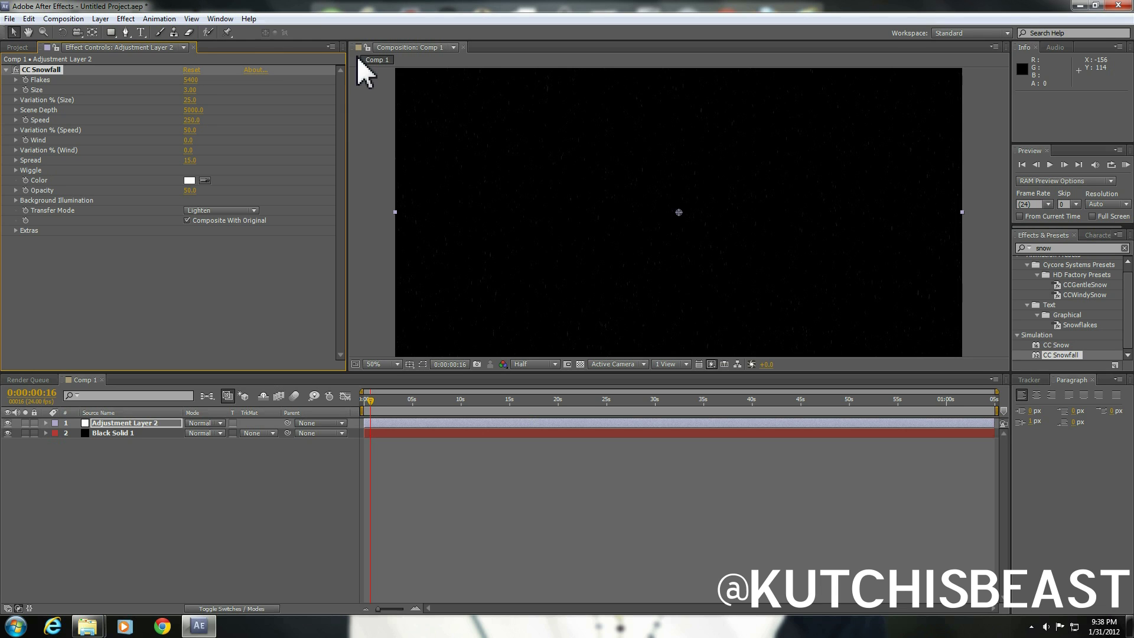
{"action": "left_click", "coordinate": [190, 90]}
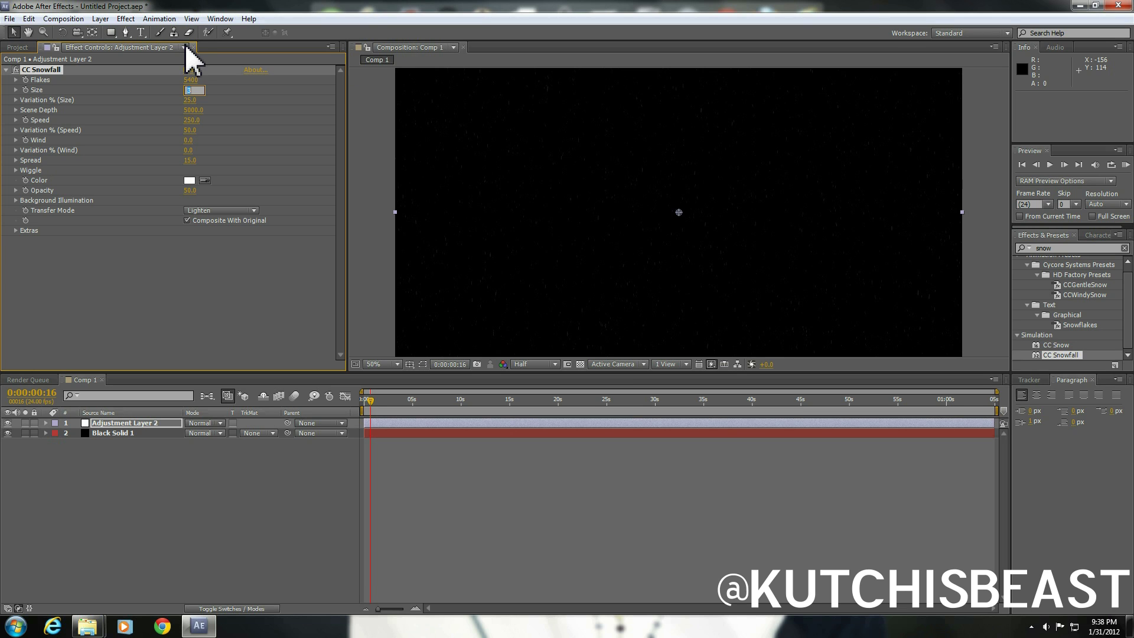
{"action": "type", "text": "6.4"}
{"action": "key", "text": "Return"}
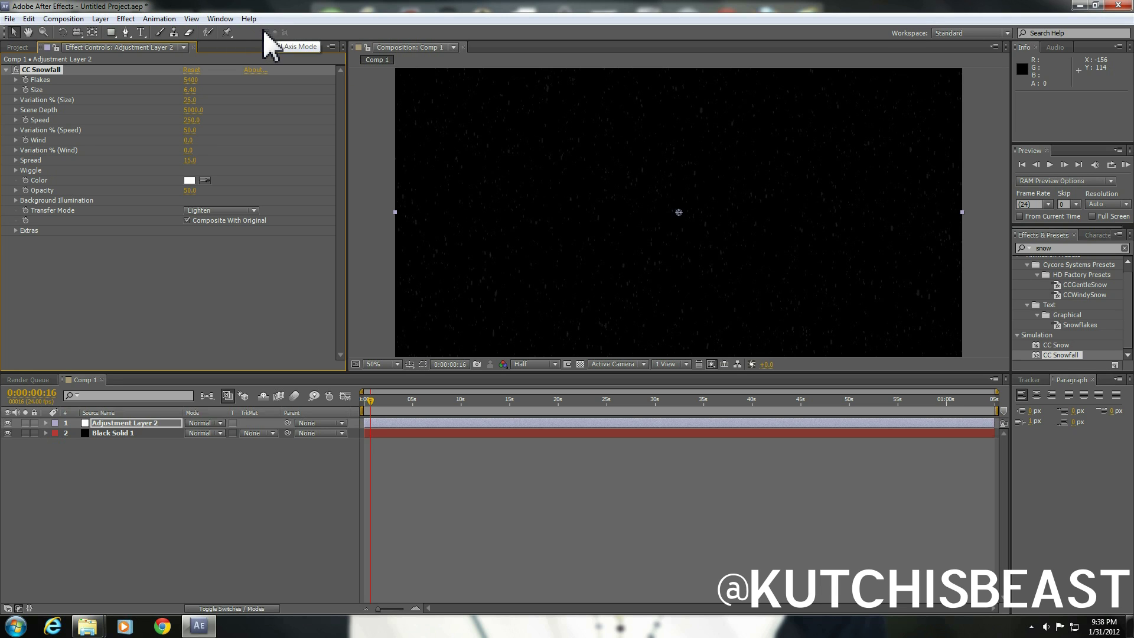
Set the snowfall's Scene Depth to 9000 and its Variation % (Speed) to 100.
{"action": "left_click", "coordinate": [192, 110]}
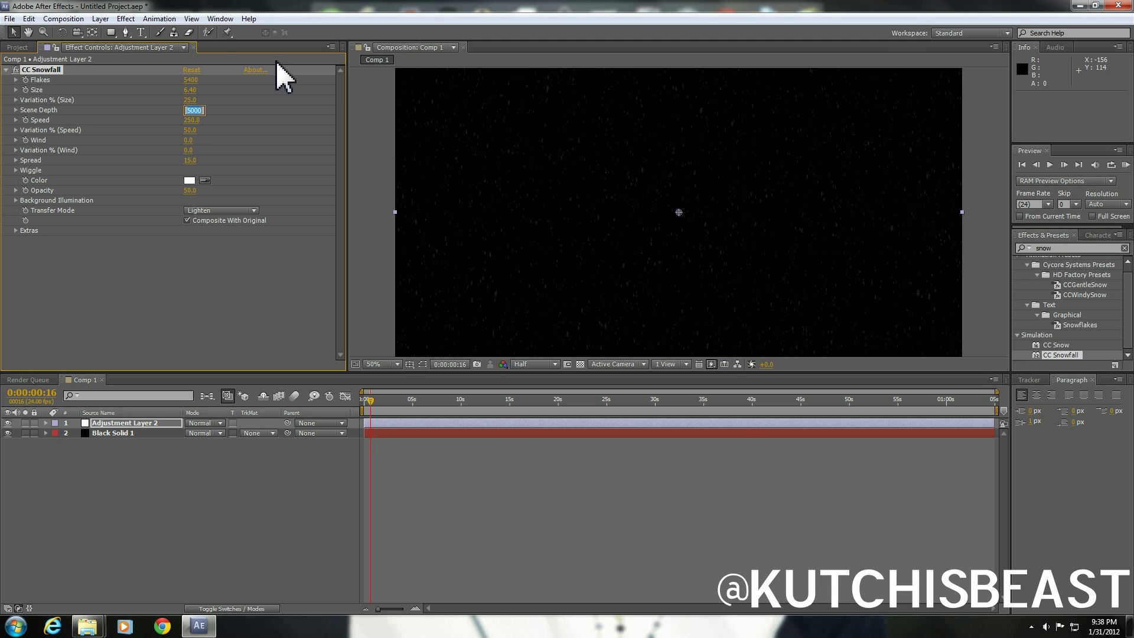
{"action": "type", "text": "9000"}
{"action": "key", "text": "Return"}
{"action": "left_click", "coordinate": [191, 130]}
{"action": "type", "text": "100"}
{"action": "key", "text": "Return"}
{"action": "left_click", "coordinate": [197, 131]}
Set the snowfall's Wind to 140 and its Spread to 20.
{"action": "left_click", "coordinate": [189, 140]}
{"action": "type", "text": "140"}
{"action": "key", "text": "Return"}
{"action": "left_click", "coordinate": [190, 160]}
{"action": "type", "text": "20"}
{"action": "key", "text": "Return"}
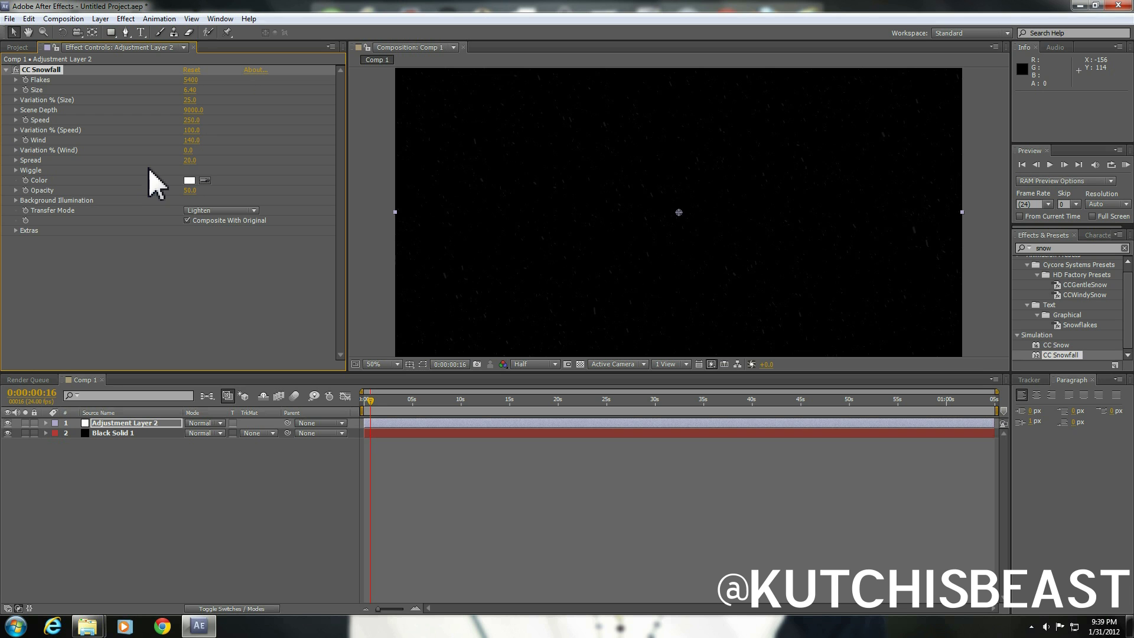
Run a RAM preview of the snowfall with the adjusted depth, speed variation, wind and spread.
{"action": "key", "text": "KP_0"}
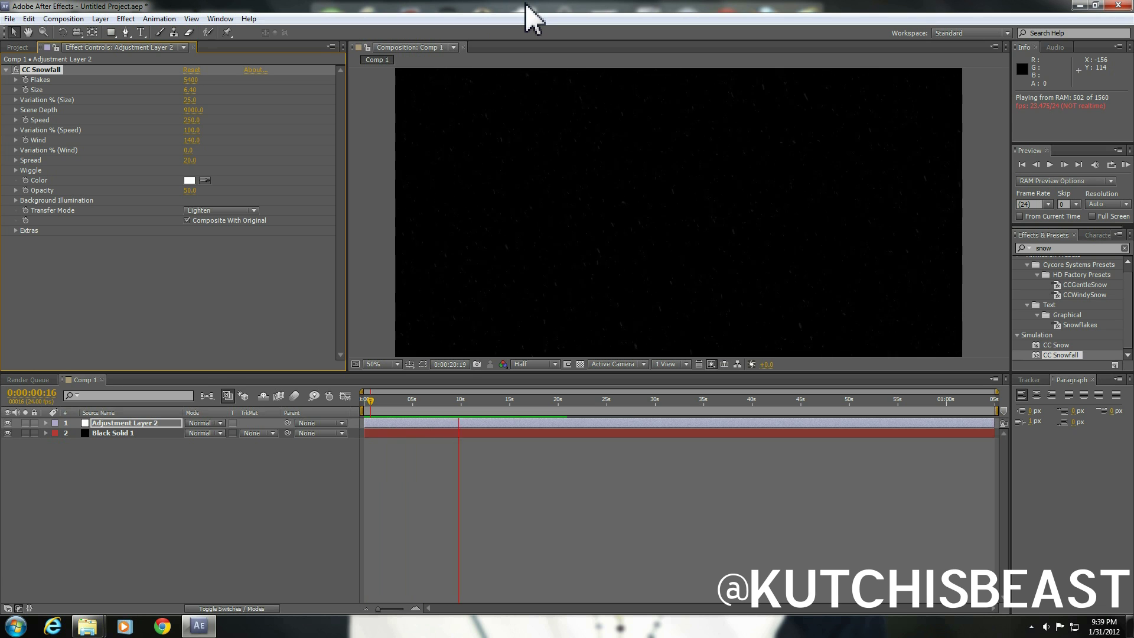
{"action": "key", "text": "space"}
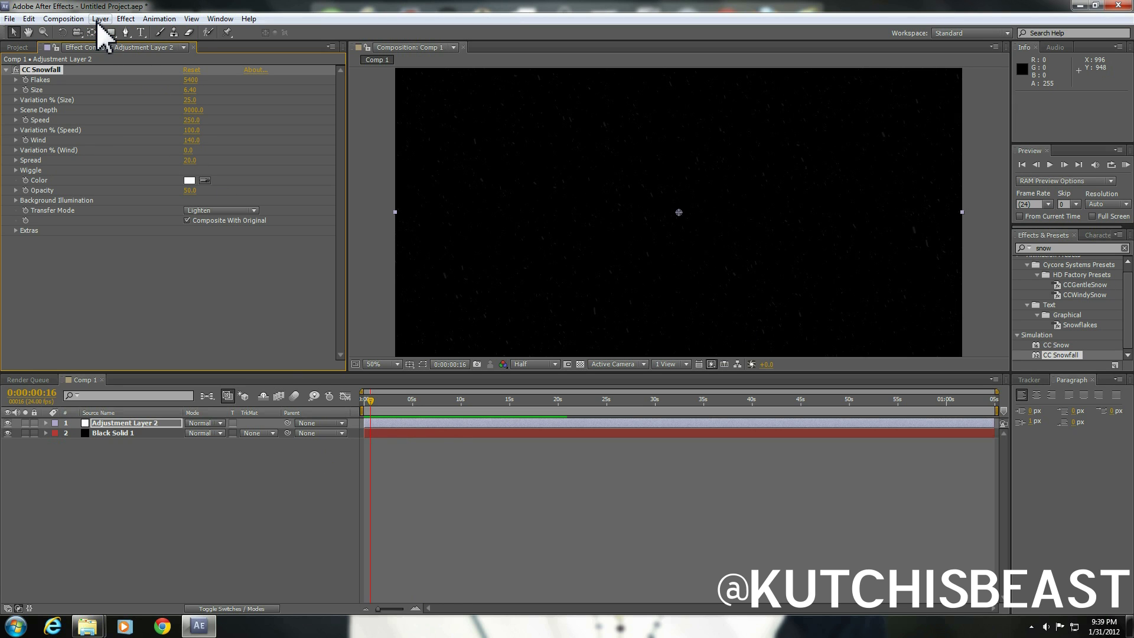
Duplicate the snowfall adjustment layer by copy and paste, and select the upper copy.
{"action": "left_click", "coordinate": [372, 422]}
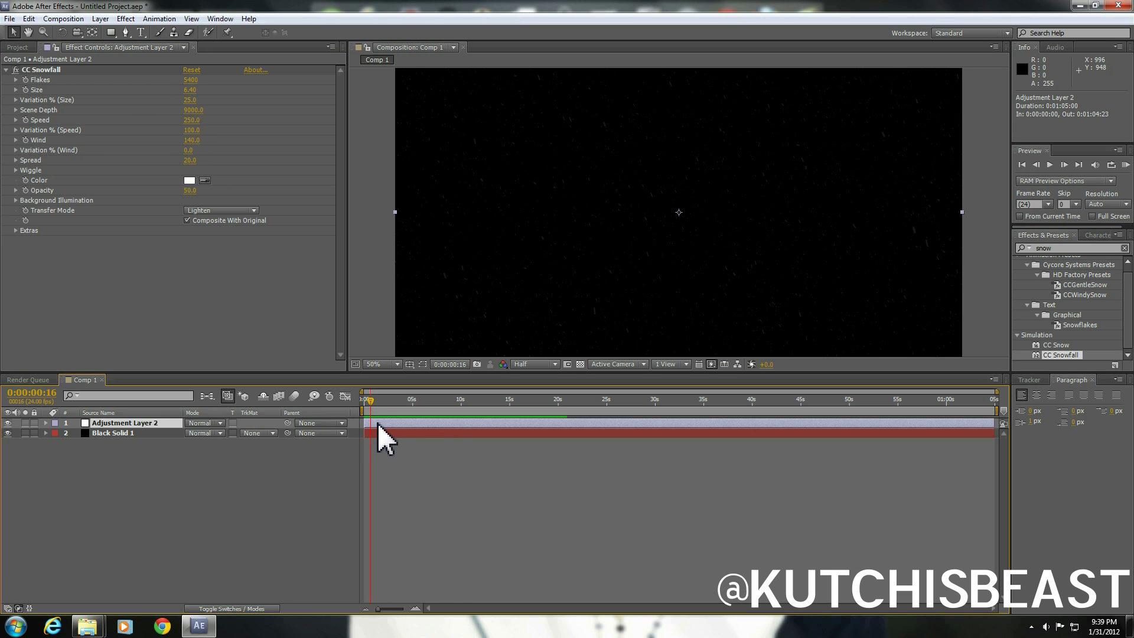
{"action": "key", "text": "ctrl+v"}
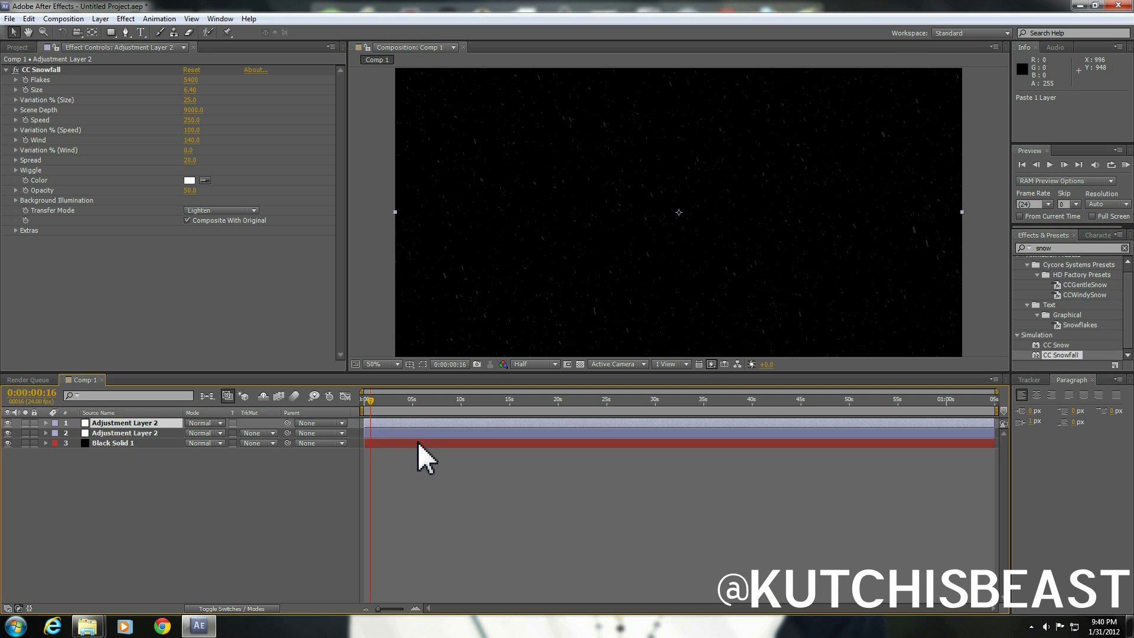
{"action": "left_click", "coordinate": [409, 434]}
{"action": "left_click", "coordinate": [411, 424]}
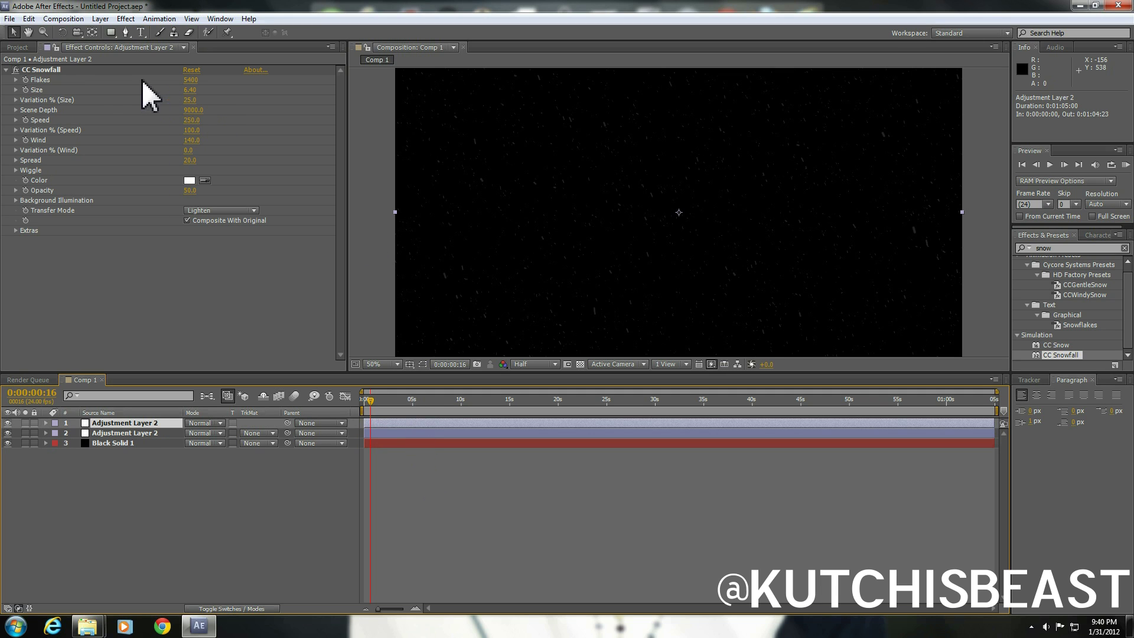
On the upper adjustment layer's CC Snowfall, set Flakes to 3200 and Size to 15.
{"action": "left_click", "coordinate": [101, 70]}
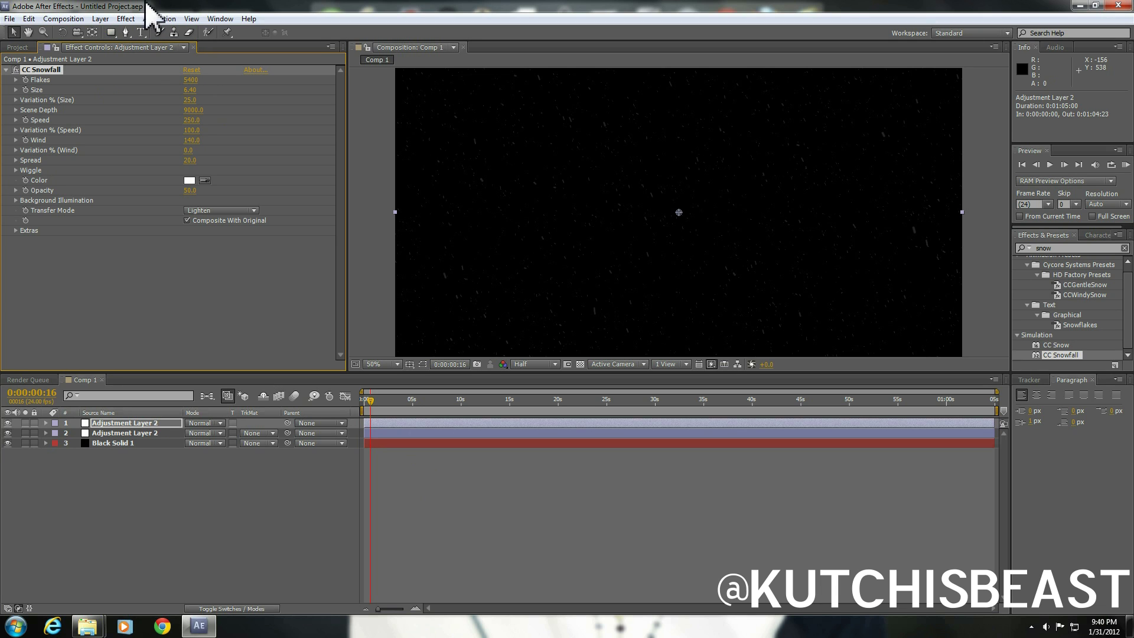
{"action": "left_click", "coordinate": [194, 80]}
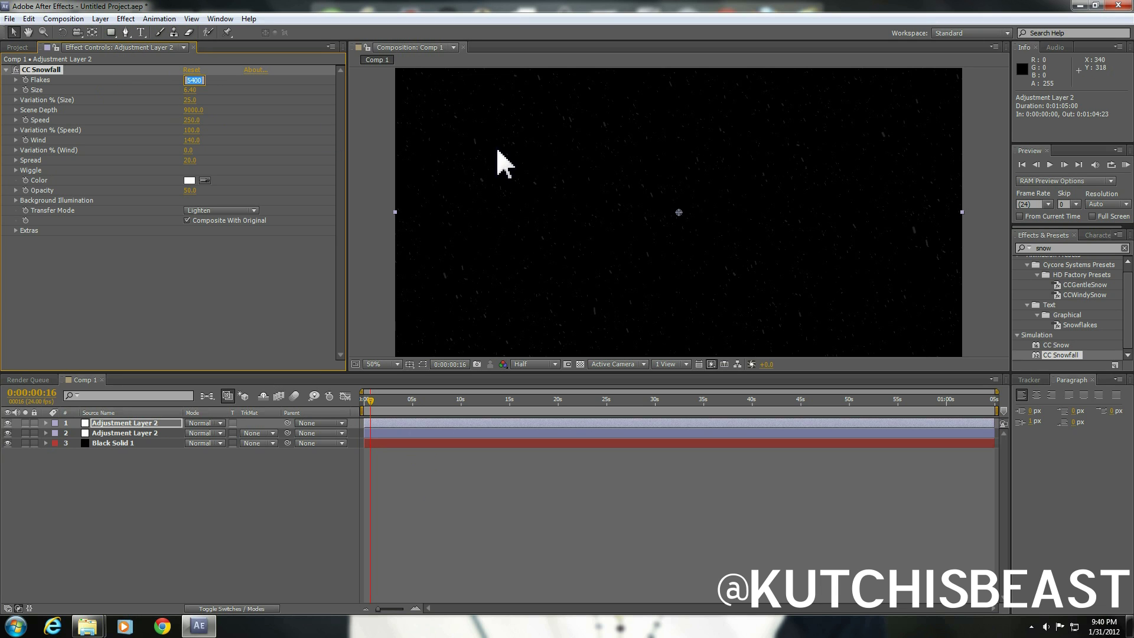
{"action": "type", "text": "32"}
{"action": "key", "text": "Return"}
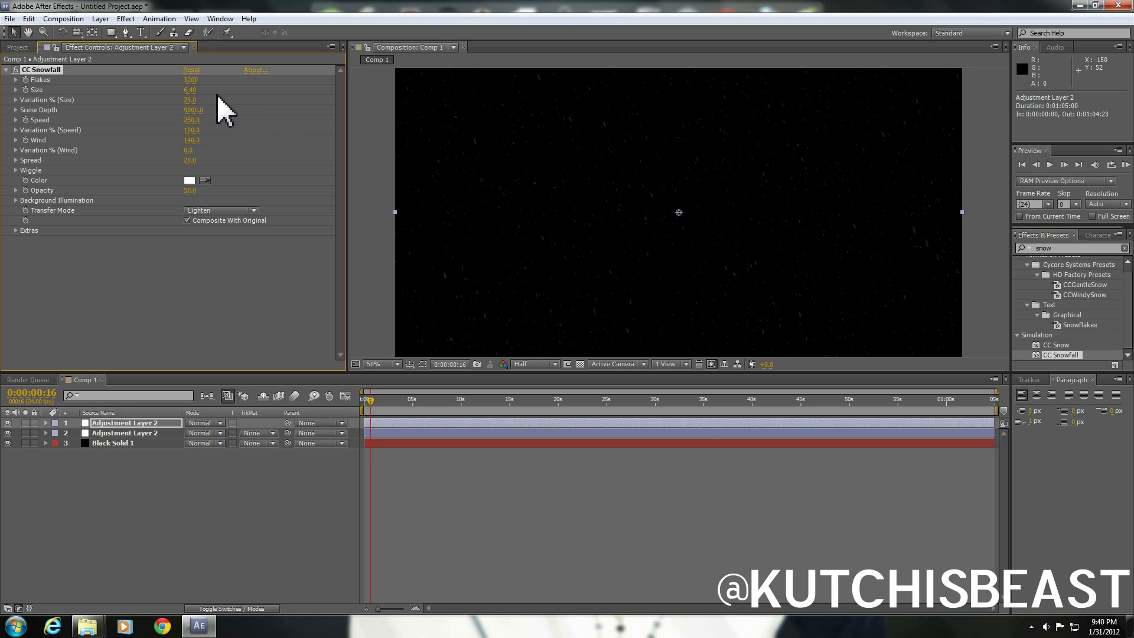
{"action": "left_click", "coordinate": [190, 90]}
{"action": "type", "text": "15"}
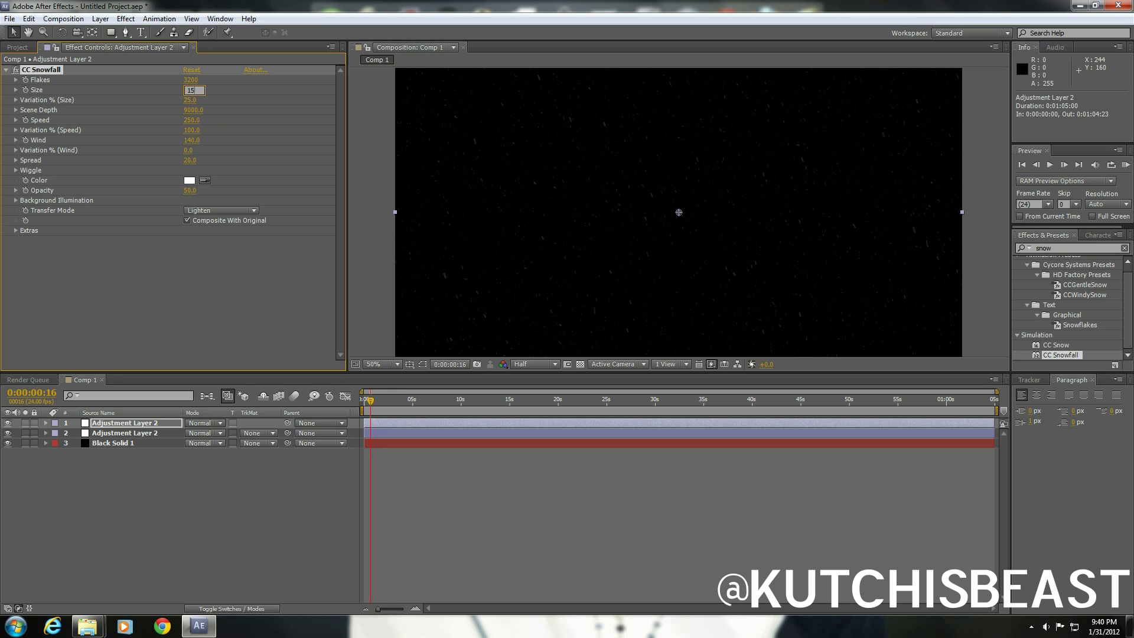
{"action": "key", "text": "Return"}
{"action": "double_click", "coordinate": [470, 105]}
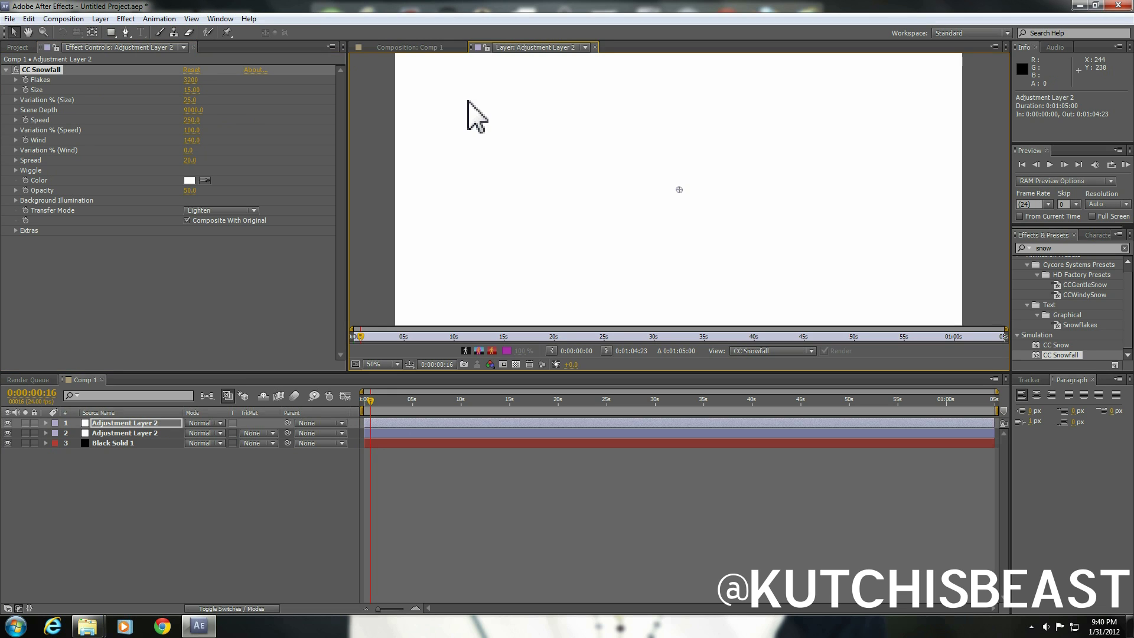
{"action": "left_click", "coordinate": [594, 47]}
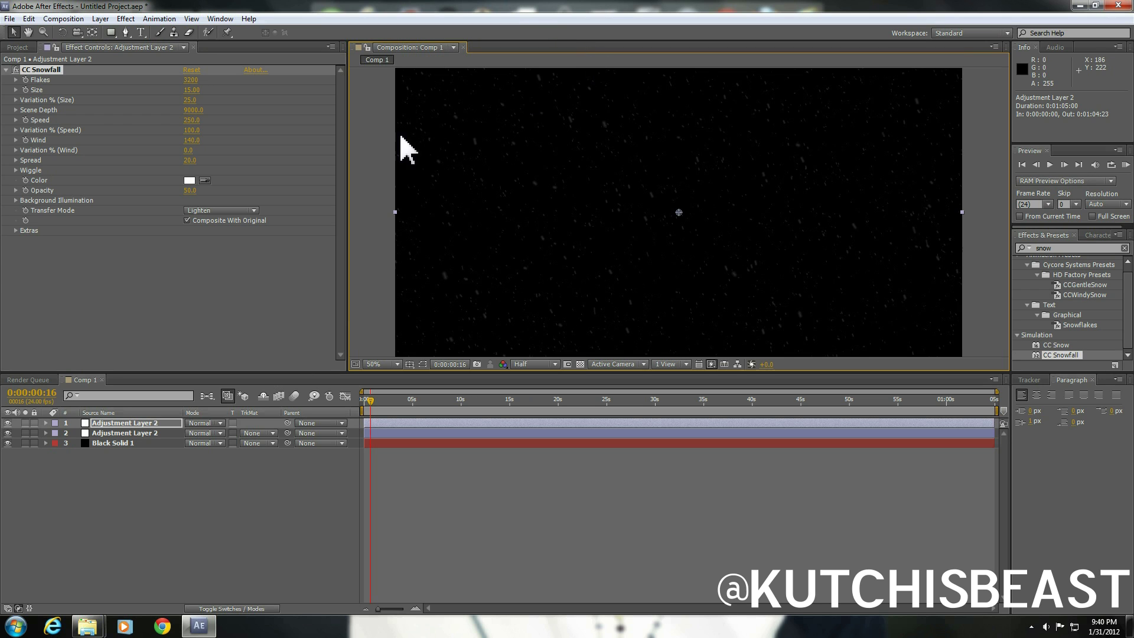
Set the upper layer's snowfall Variation % (Size) to 100.
{"action": "left_click", "coordinate": [189, 100]}
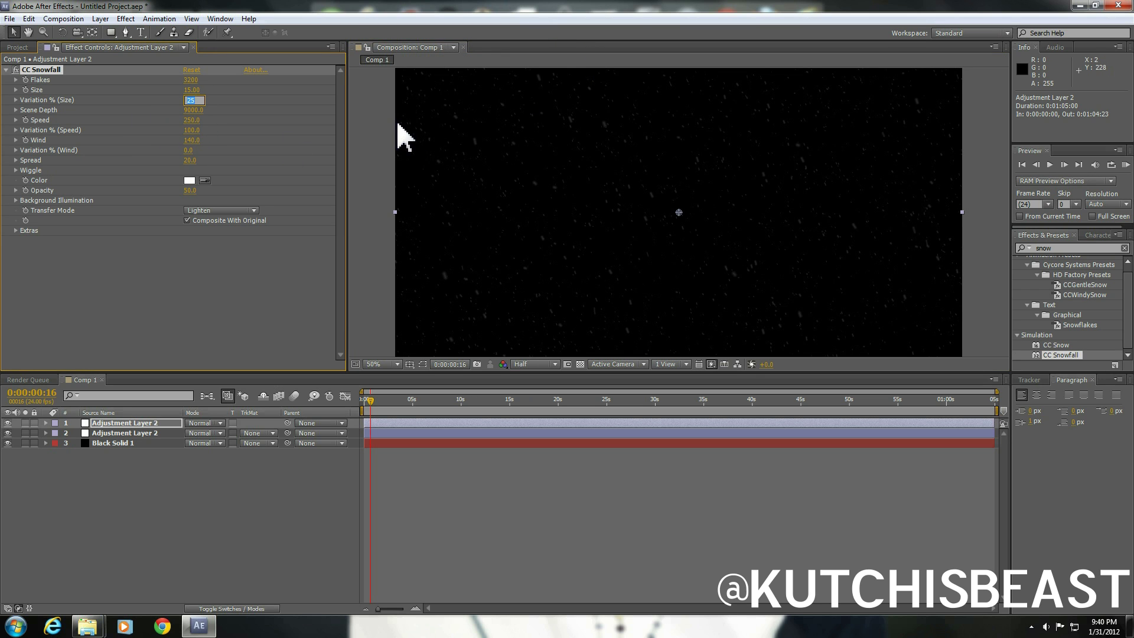
{"action": "type", "text": "100"}
{"action": "key", "text": "Return"}
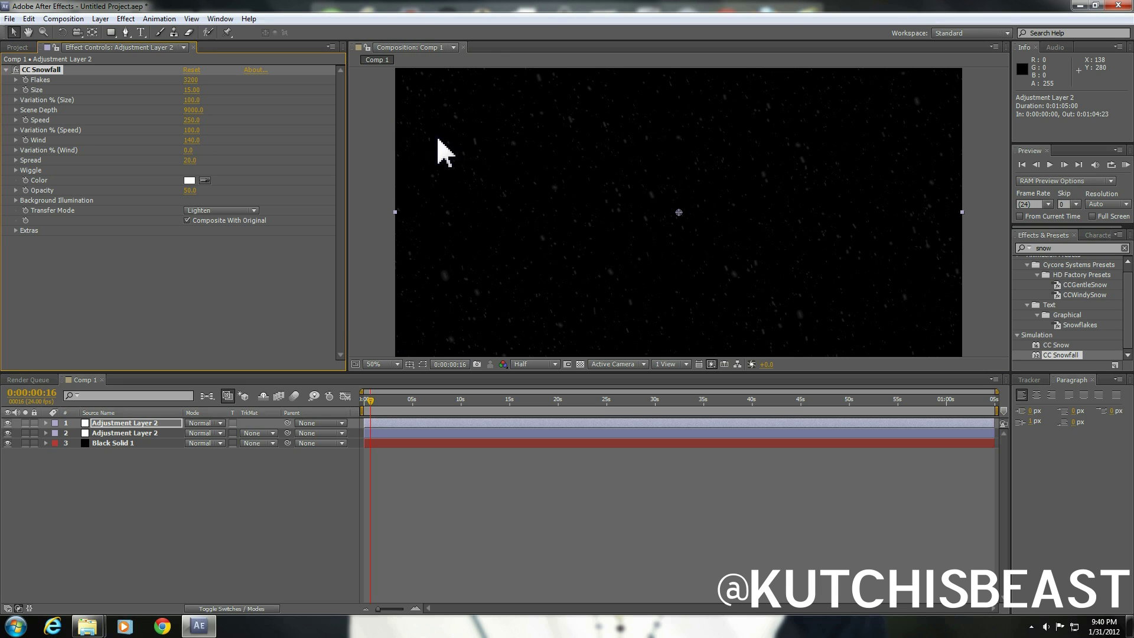
On the upper adjustment layer's CC Snowfall, set Scene Depth to 27500, Wind to 50 and Opacity to 90.
{"action": "left_click", "coordinate": [195, 110]}
{"action": "type", "text": "27000"}
{"action": "key", "text": "Return"}
{"action": "left_click", "coordinate": [190, 190]}
{"action": "type", "text": "90"}
{"action": "key", "text": "Return"}
Preview the layered snowfall in RAM and toggle the upper snow layer's visibility to check its contribution.
{"action": "key", "text": "KP_0"}
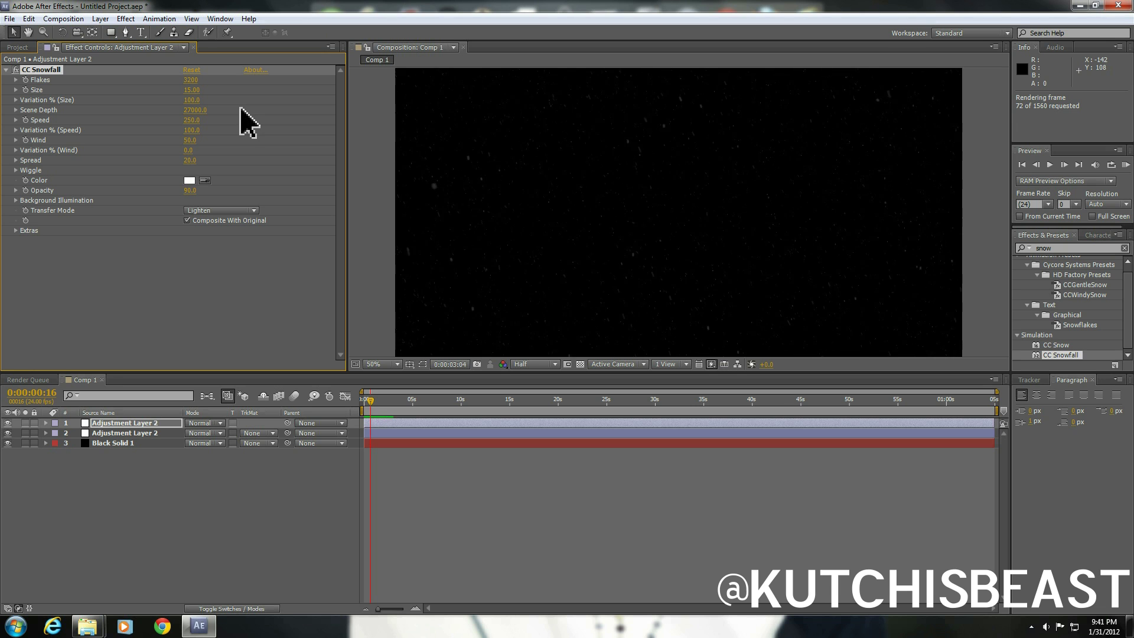
{"action": "key", "text": "KP_0"}
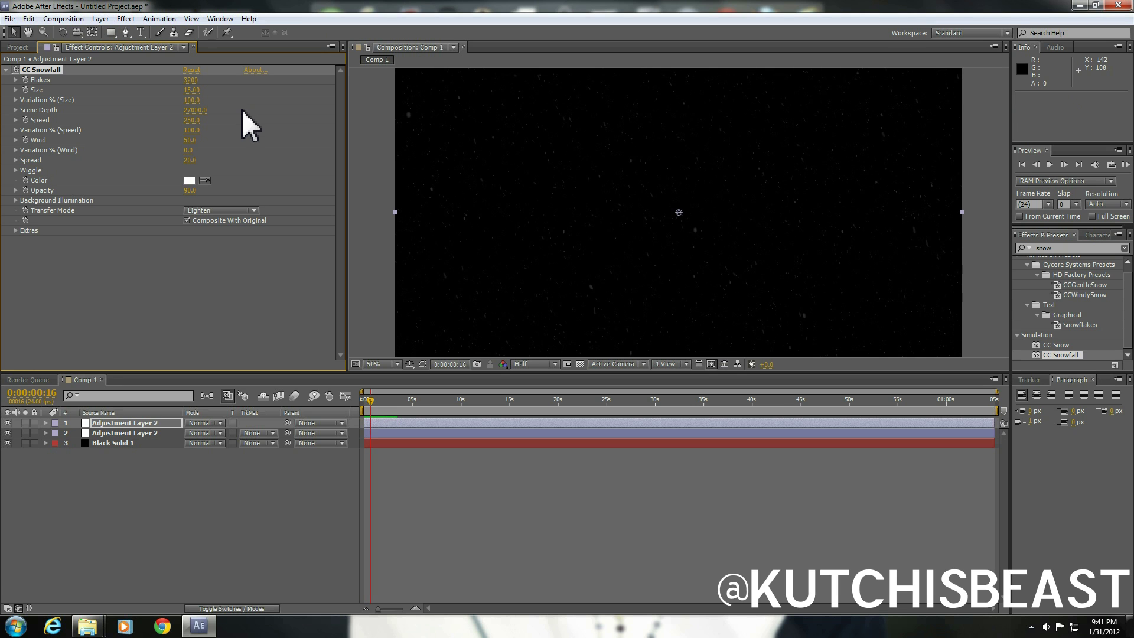
{"action": "left_click", "coordinate": [8, 425]}
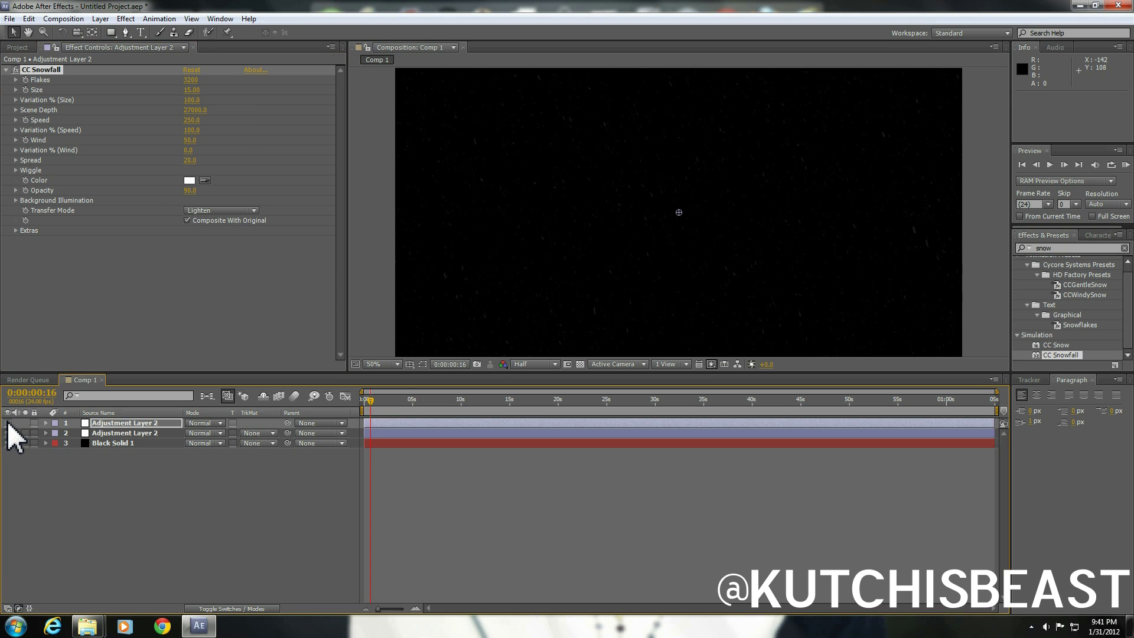
{"action": "key", "text": "KP_0"}
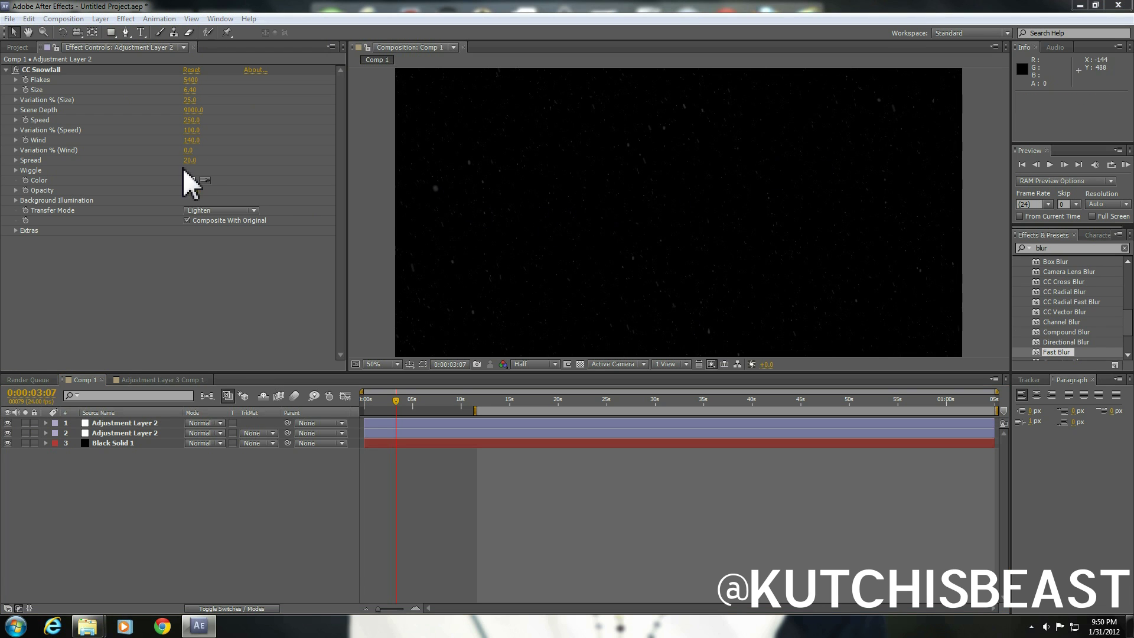
Create a new adjustment layer above the two snowfall layers.
{"action": "left_click", "coordinate": [429, 422]}
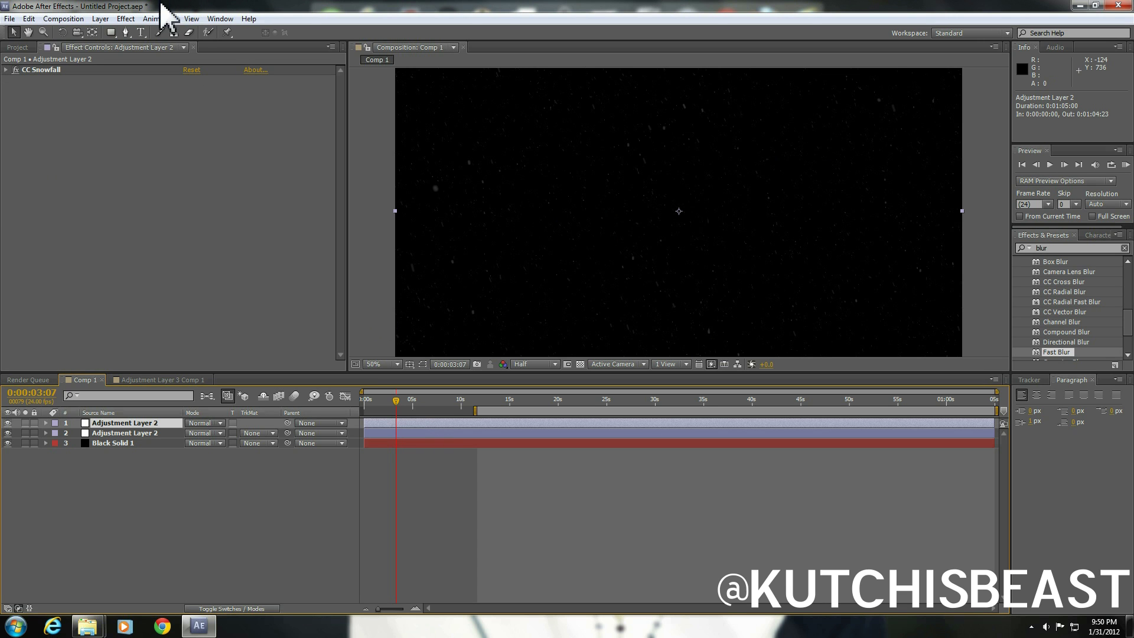
{"action": "left_click", "coordinate": [103, 20]}
{"action": "mouse_move", "coordinate": [118, 33]}
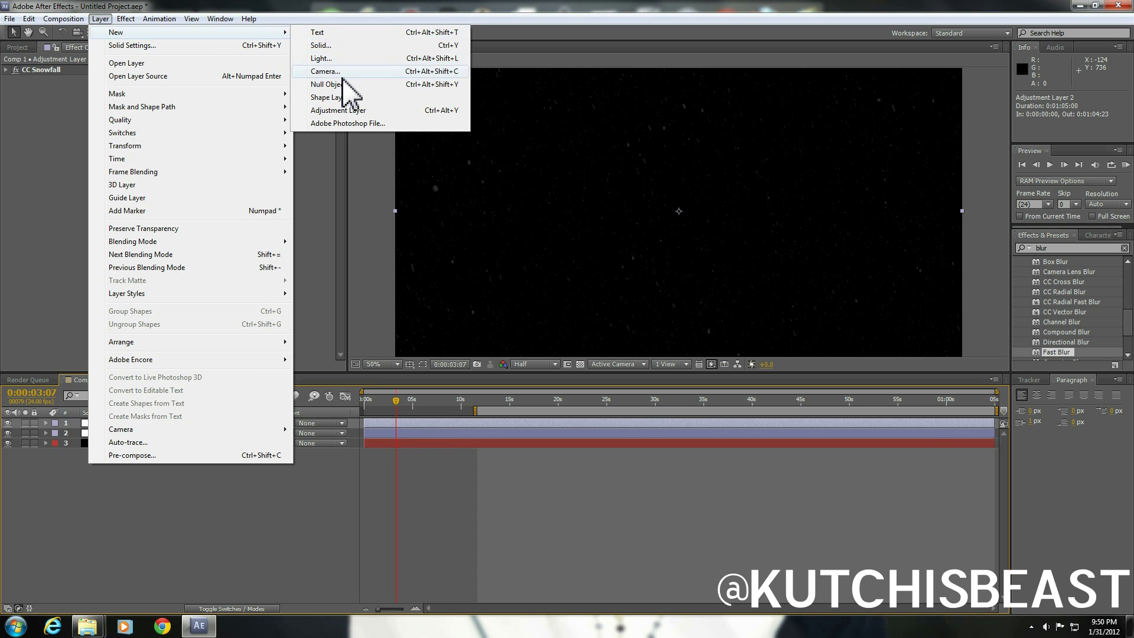
{"action": "left_click", "coordinate": [349, 110]}
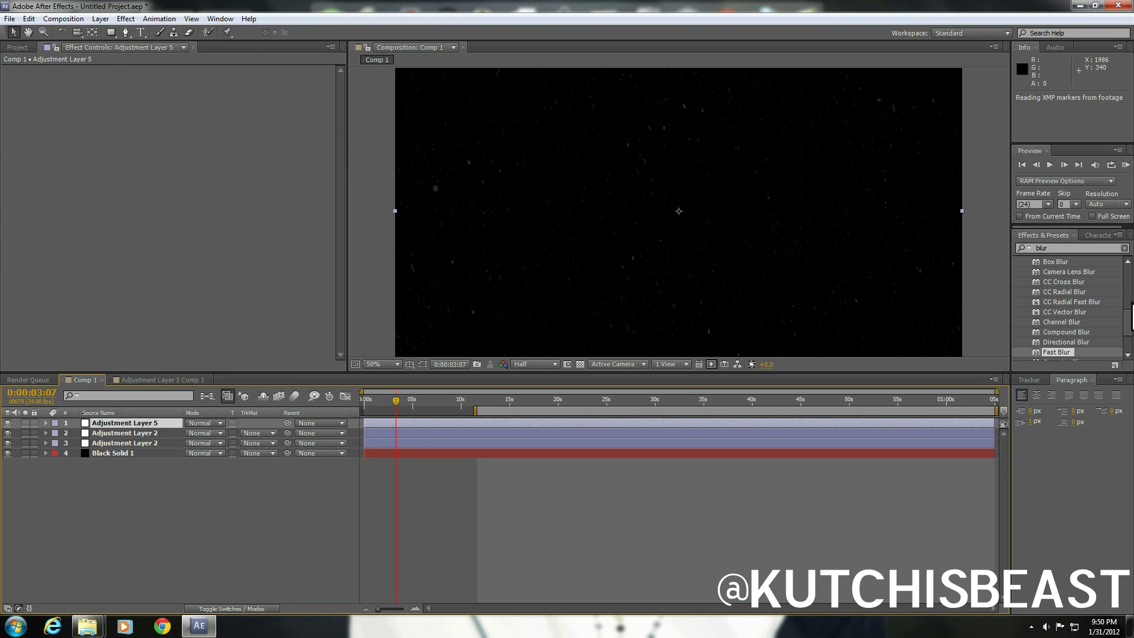
Search the effects for "partic" and apply CC Particle World to the new adjustment layer.
{"action": "left_click_drag", "start_coordinate": [1126, 327], "coordinate": [1128, 341]}
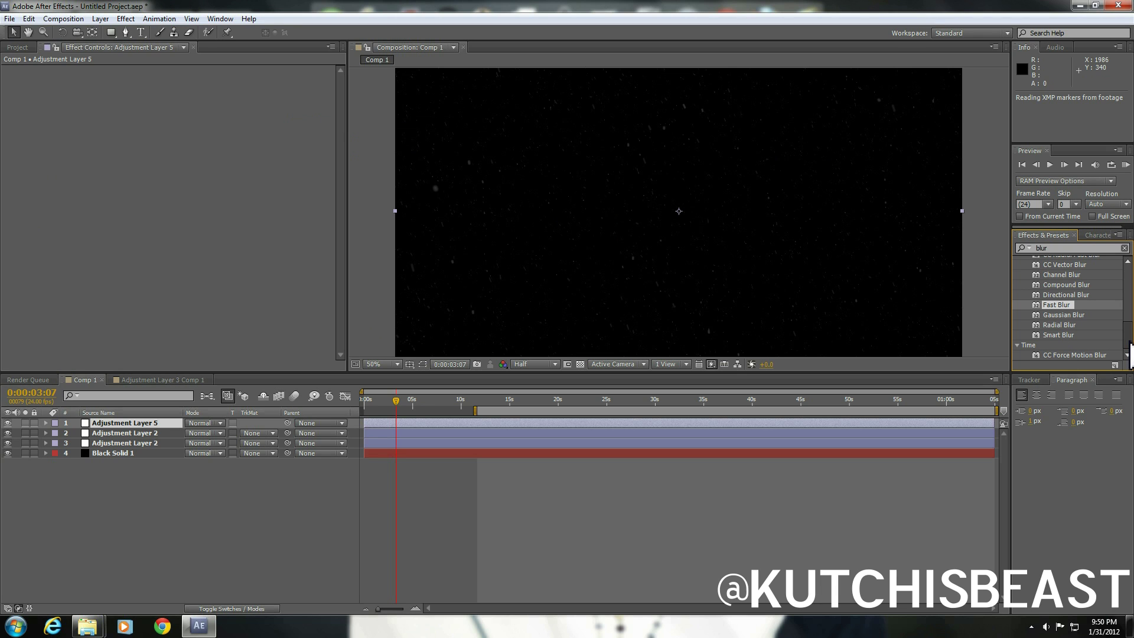
{"action": "left_click", "coordinate": [1080, 248]}
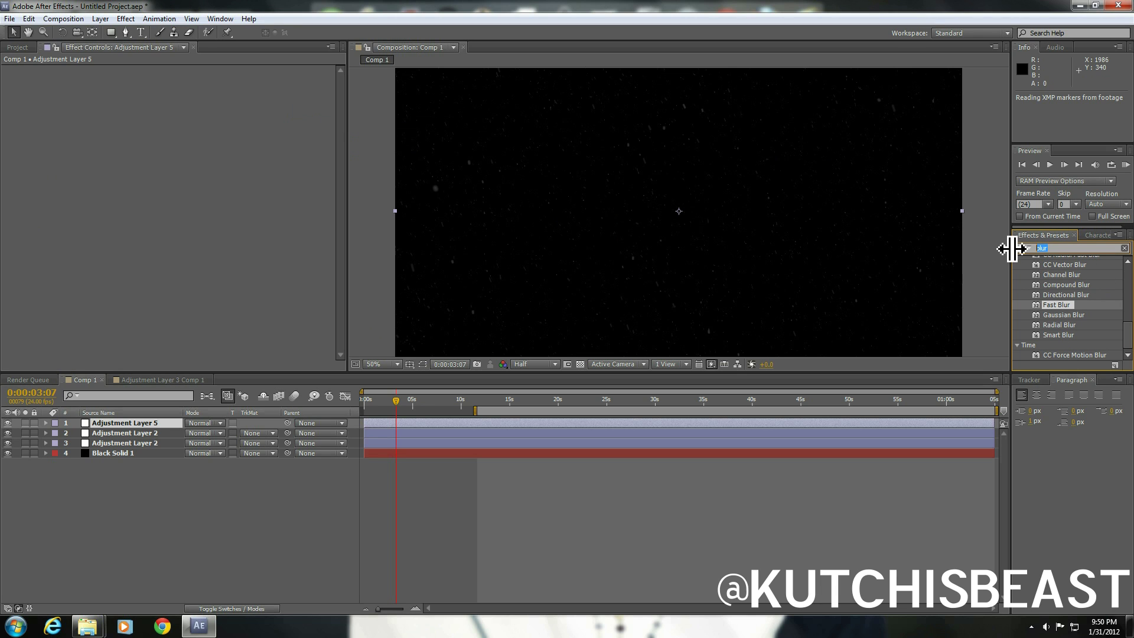
{"action": "type", "text": "partic"}
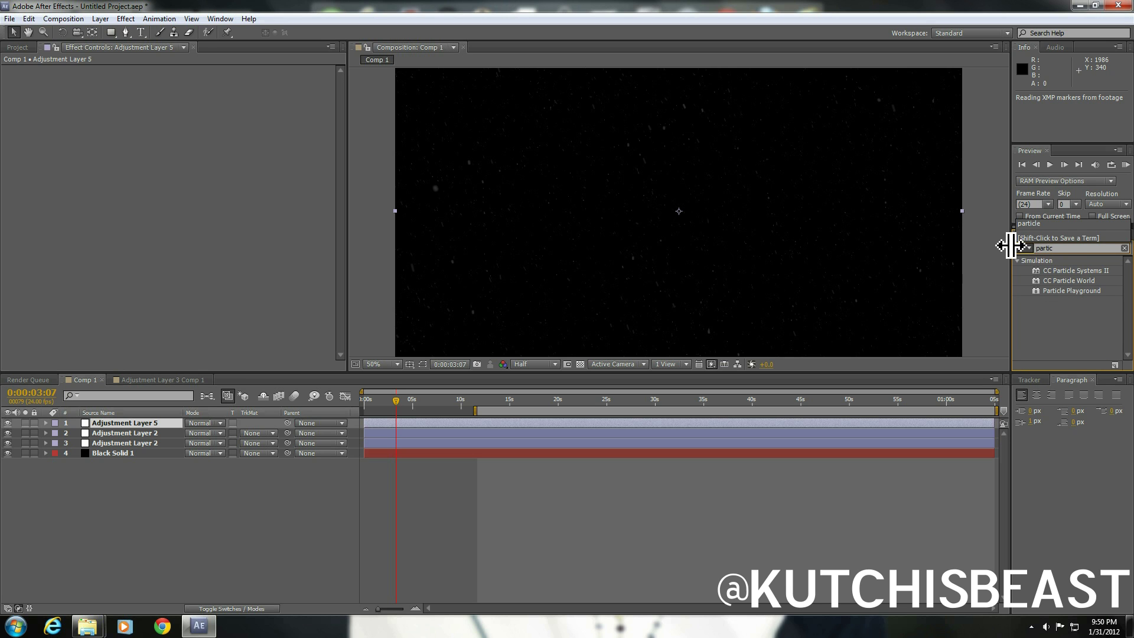
{"action": "double_click", "coordinate": [1069, 280]}
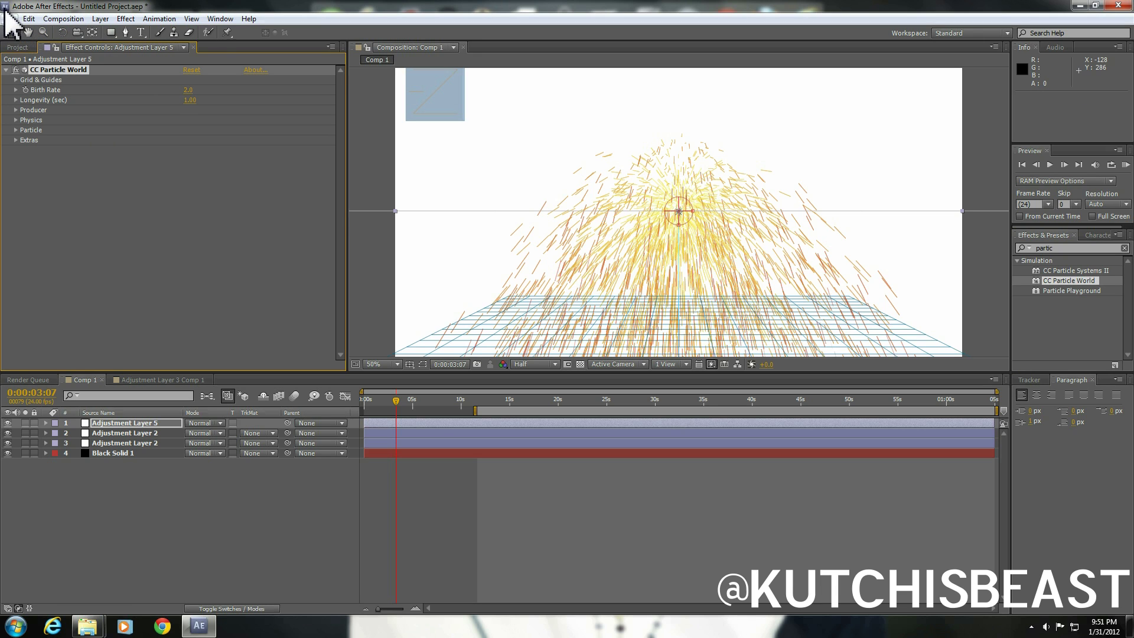
Set CC Particle World's Birth Rate to 1 and Longevity to about 2000 seconds.
{"action": "left_click", "coordinate": [190, 89]}
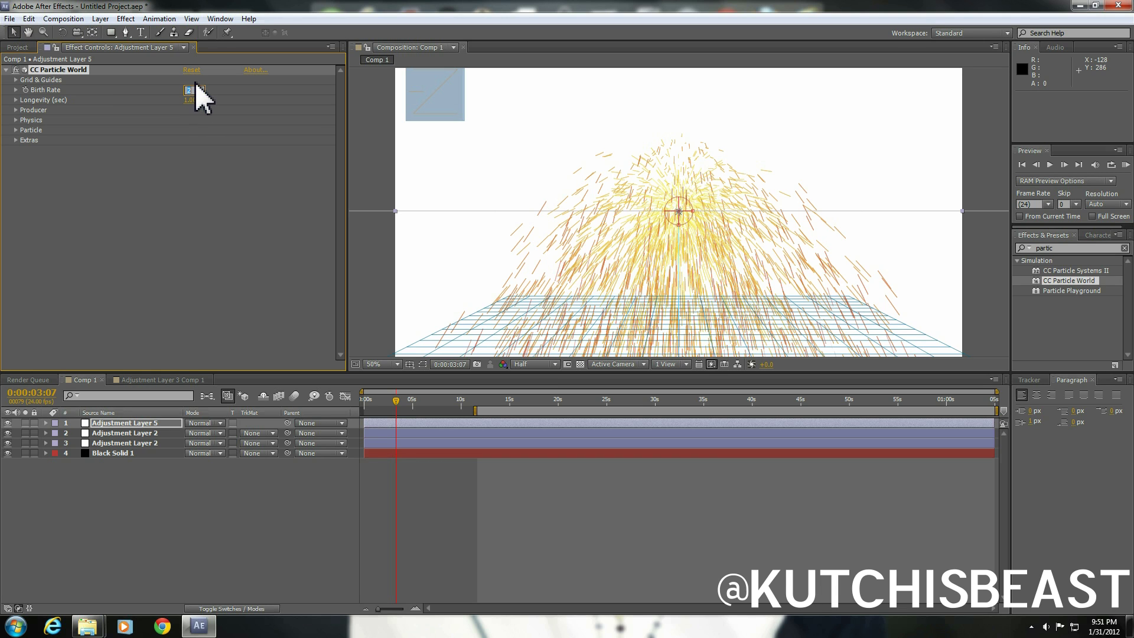
{"action": "type", "text": "1"}
{"action": "key", "text": "Return"}
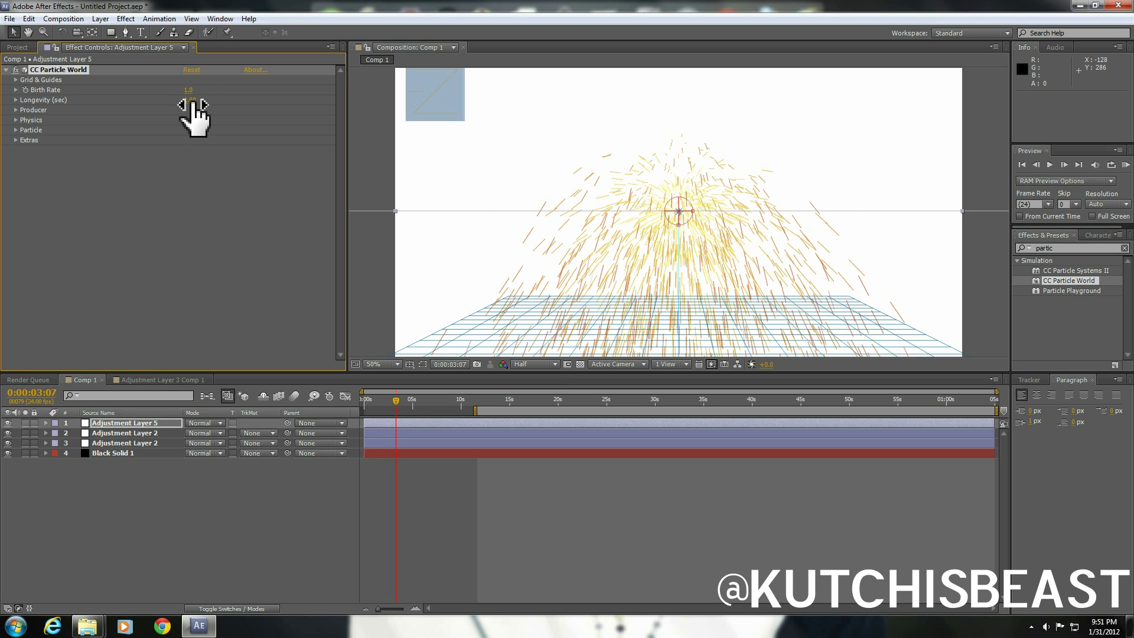
{"action": "left_click", "coordinate": [190, 100]}
{"action": "type", "text": "2000"}
{"action": "key", "text": "Return"}
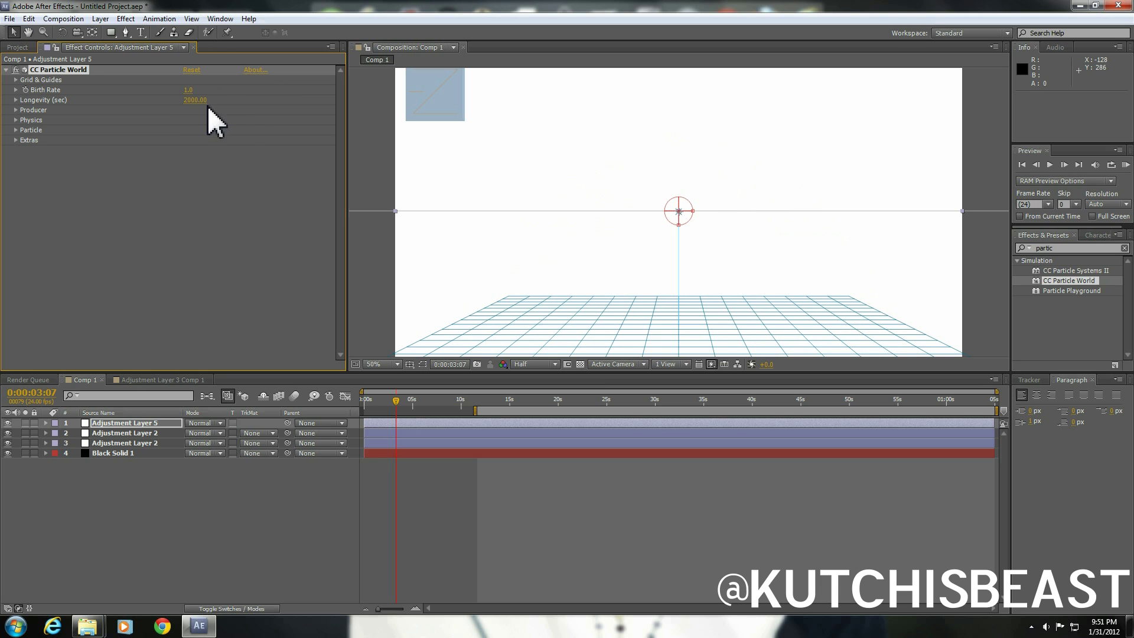
{"action": "left_click_drag", "start_coordinate": [205, 101], "coordinate": [230, 105]}
In the particle Physics settings, set Velocity to 0.005, Inherit Velocity to 0% and Gravity to 0.001.
{"action": "left_click", "coordinate": [16, 120]}
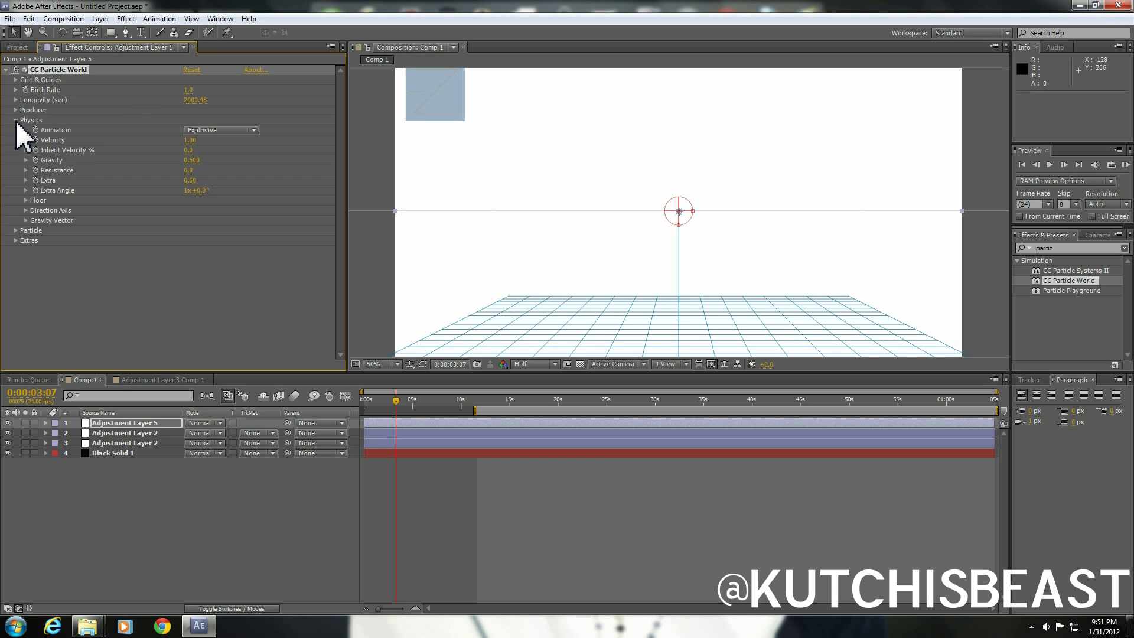
{"action": "left_click", "coordinate": [190, 140]}
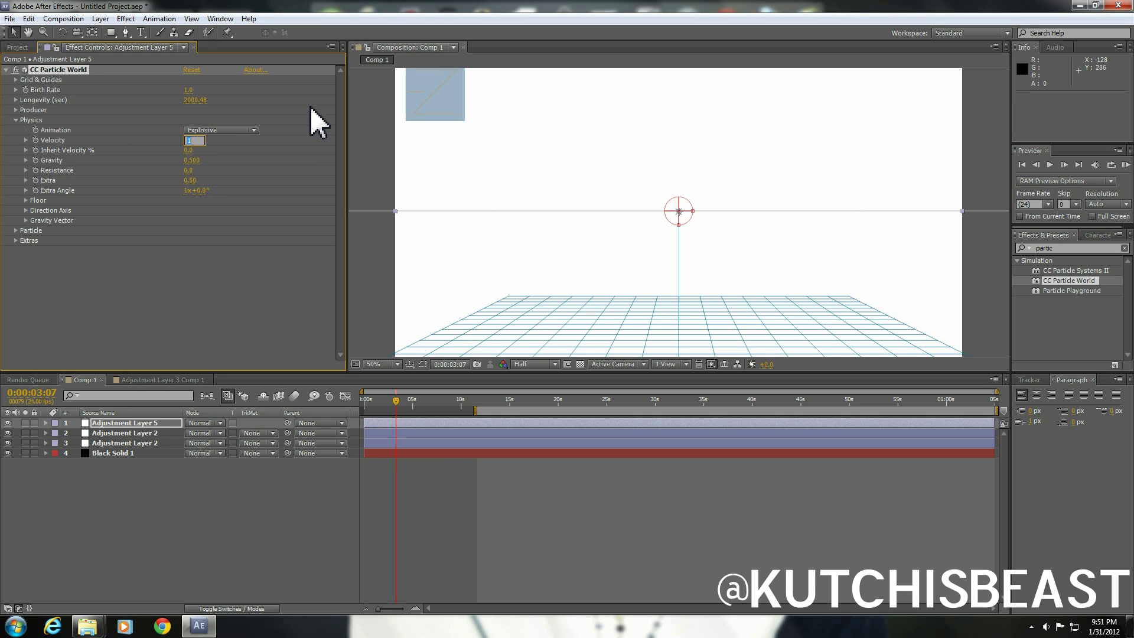
{"action": "type", "text": ".005"}
{"action": "key", "text": "Return"}
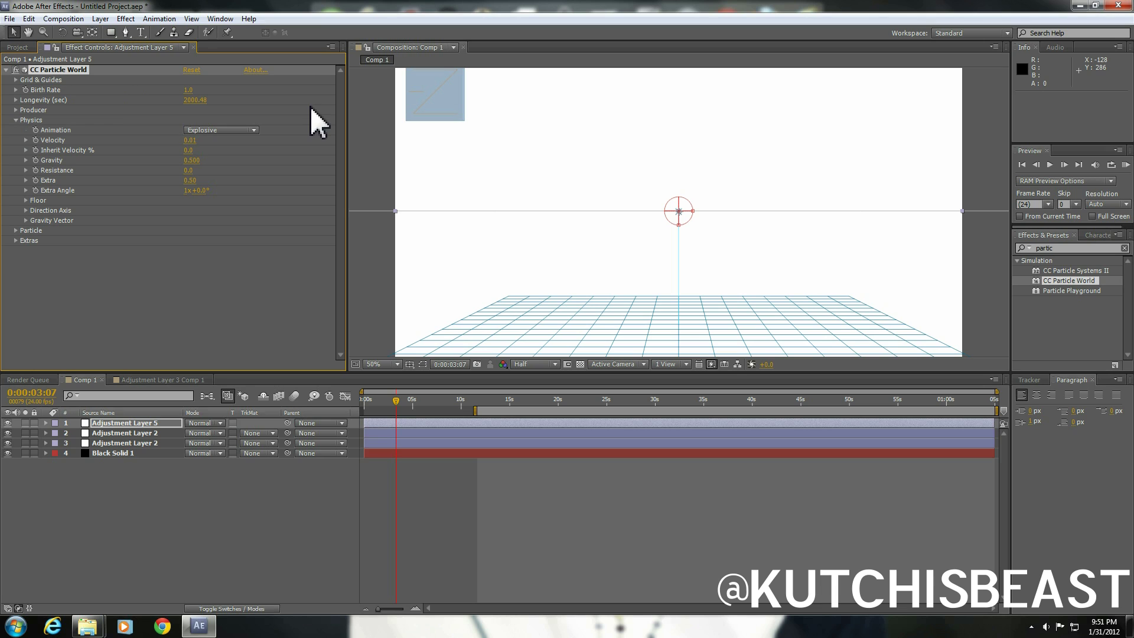
{"action": "left_click", "coordinate": [191, 150]}
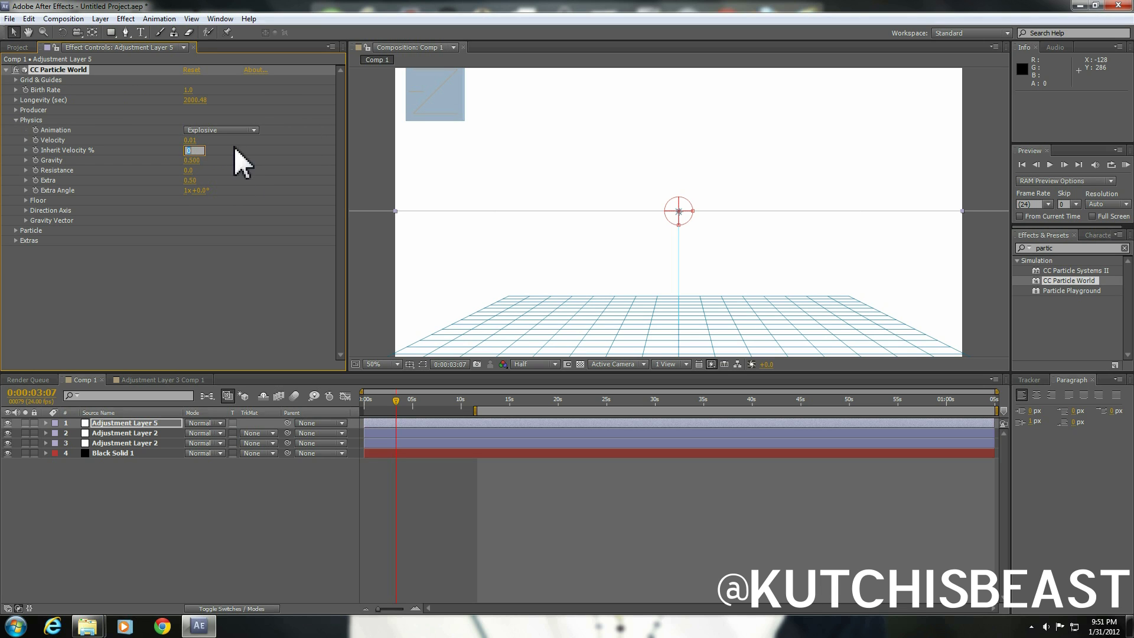
{"action": "type", "text": "0"}
{"action": "key", "text": "Return"}
{"action": "left_click", "coordinate": [191, 160]}
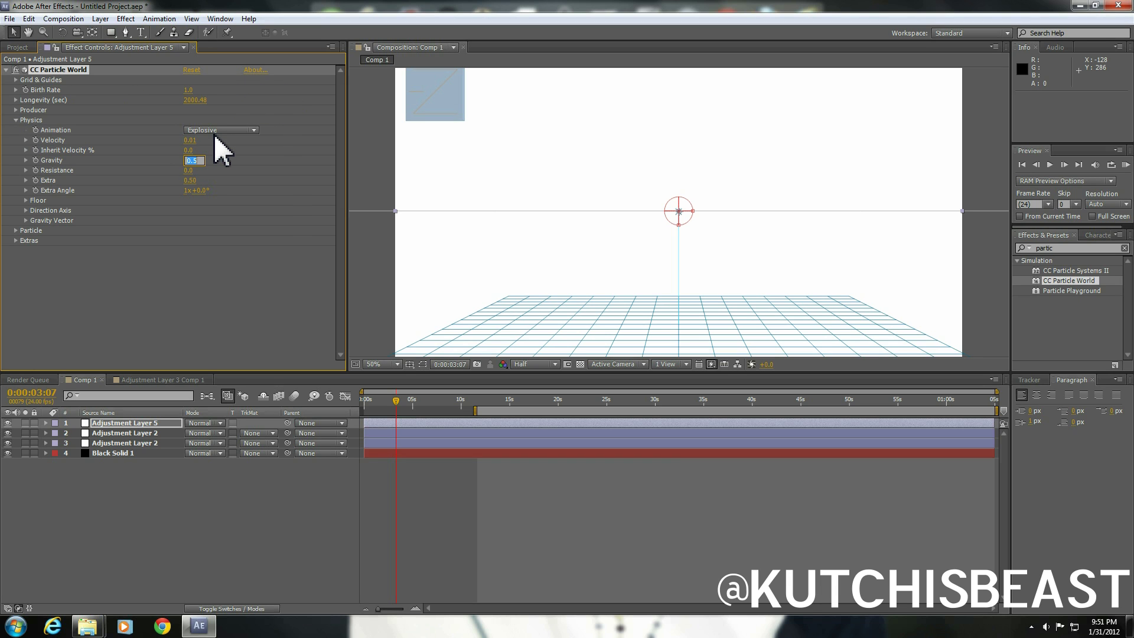
{"action": "type", "text": "0.001"}
{"action": "key", "text": "Return"}
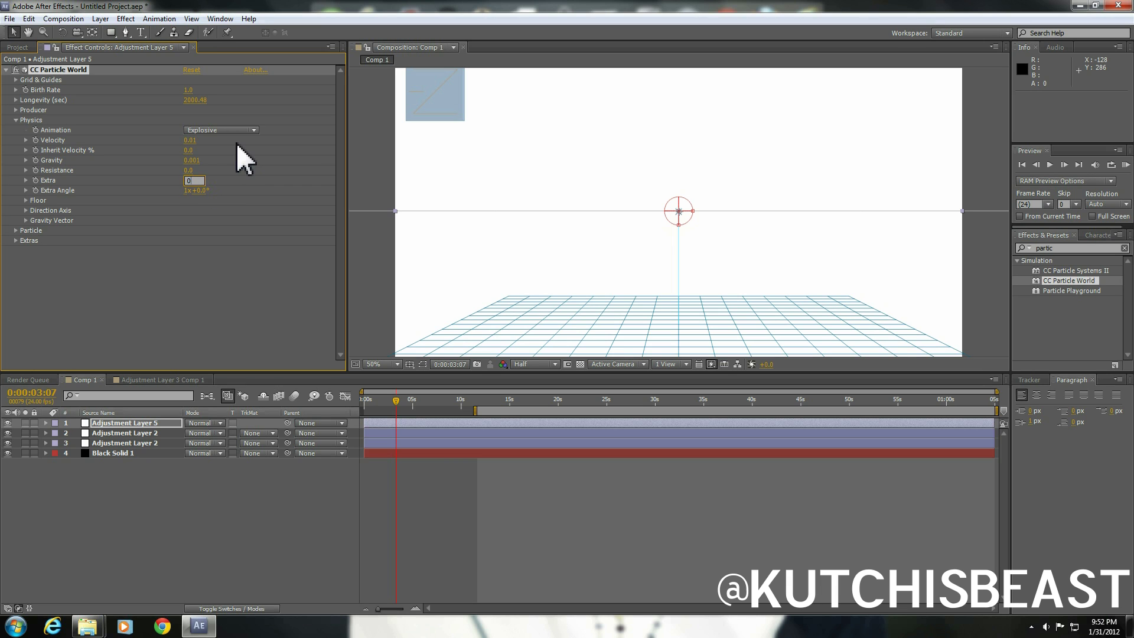
Set the particle physics Extra to 0 and Extra Angle to 0 revolutions plus 17°.
{"action": "left_click", "coordinate": [188, 191]}
{"action": "type", "text": "0"}
{"action": "key", "text": "Return"}
{"action": "left_click", "coordinate": [198, 190]}
{"action": "type", "text": "17"}
{"action": "key", "text": "Return"}
Move the particle producer point straight up to outside the upper edge of the composition frame.
{"action": "key", "text": "comma"}
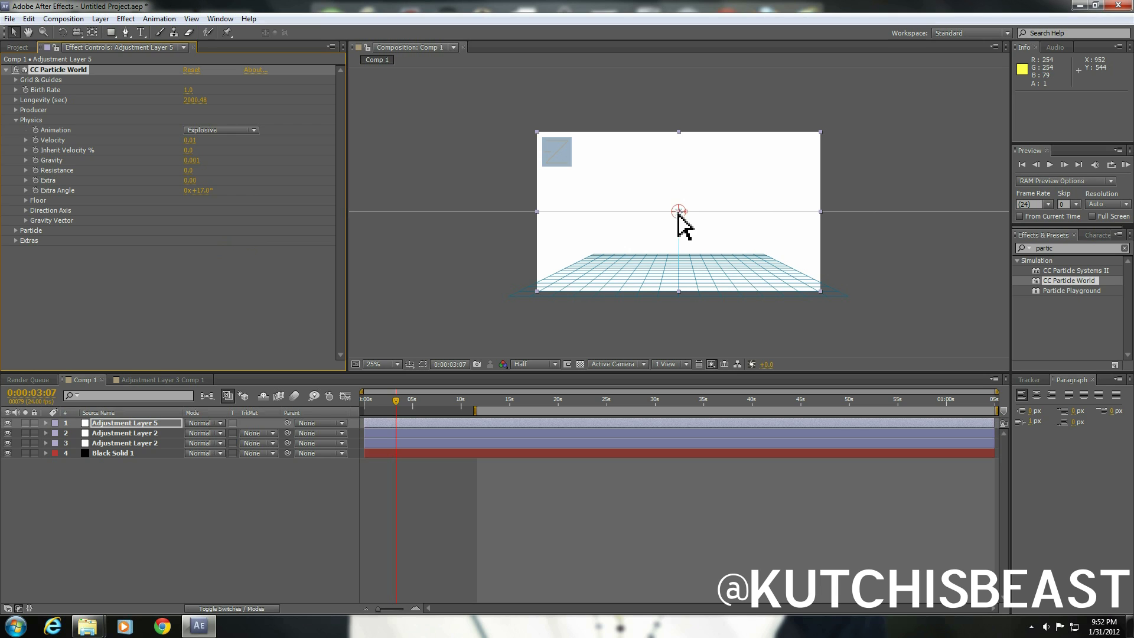
{"action": "left_click_drag", "start_coordinate": [679, 210], "coordinate": [676, 105]}
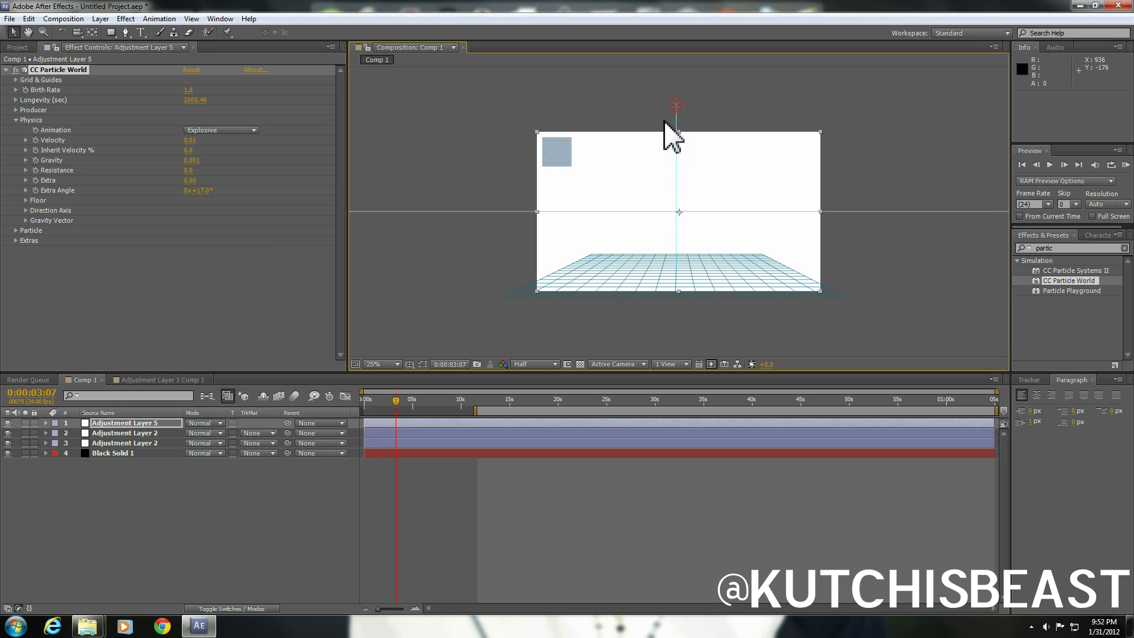
Change CC Particle World's Particle Type to Faded Sphere.
{"action": "left_click", "coordinate": [15, 230]}
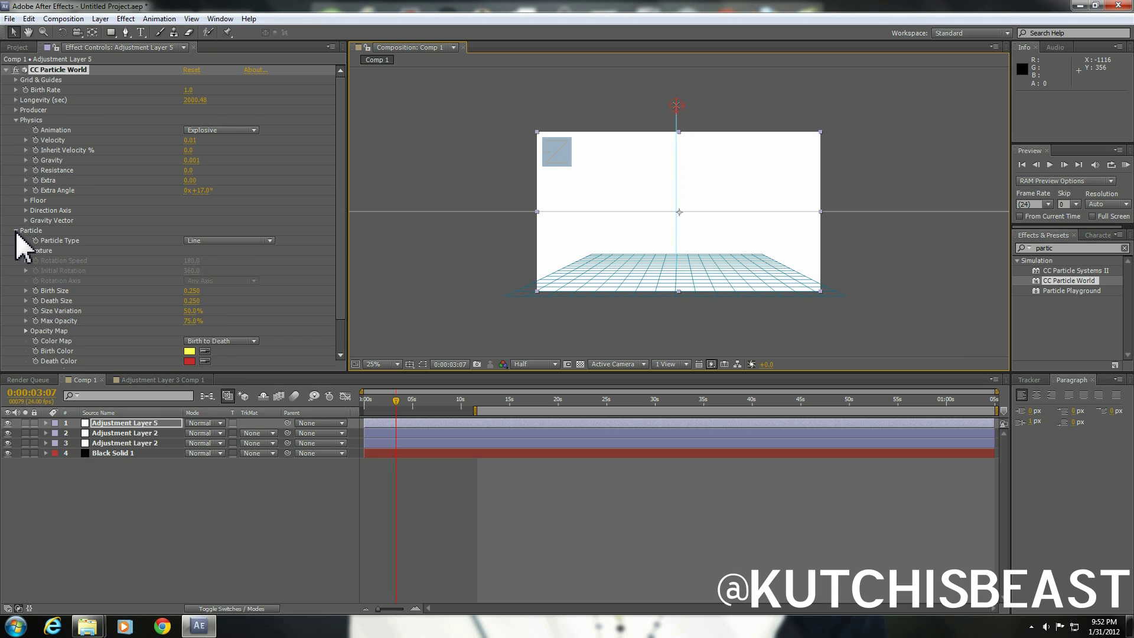
{"action": "scroll", "coordinate": [105, 125], "scroll_direction": "down", "scroll_amount": 1}
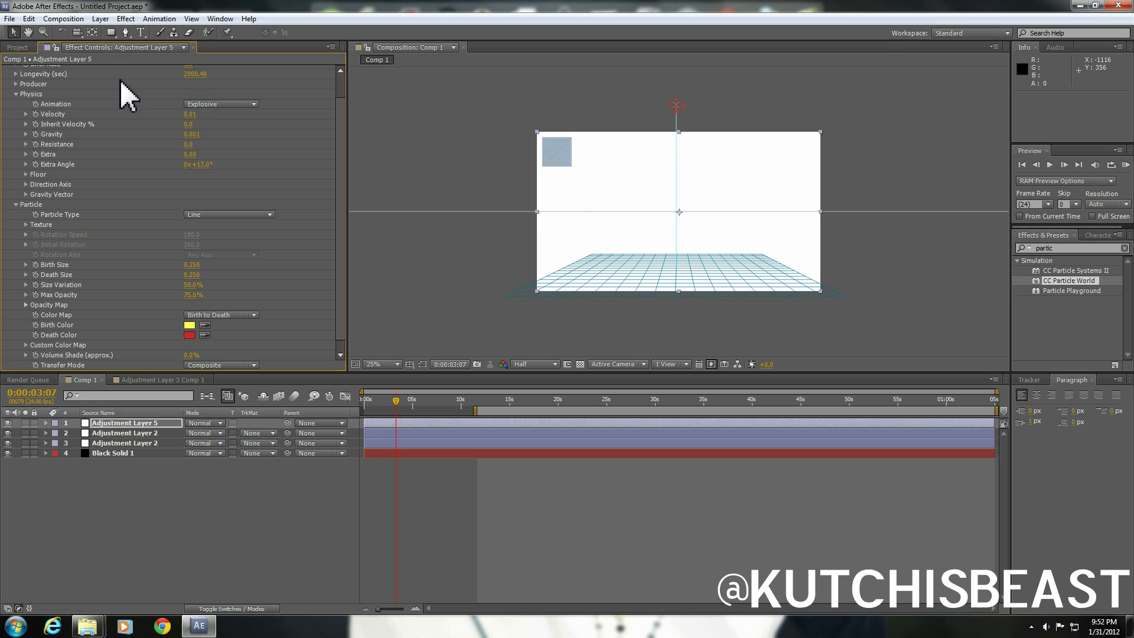
{"action": "left_click", "coordinate": [208, 218]}
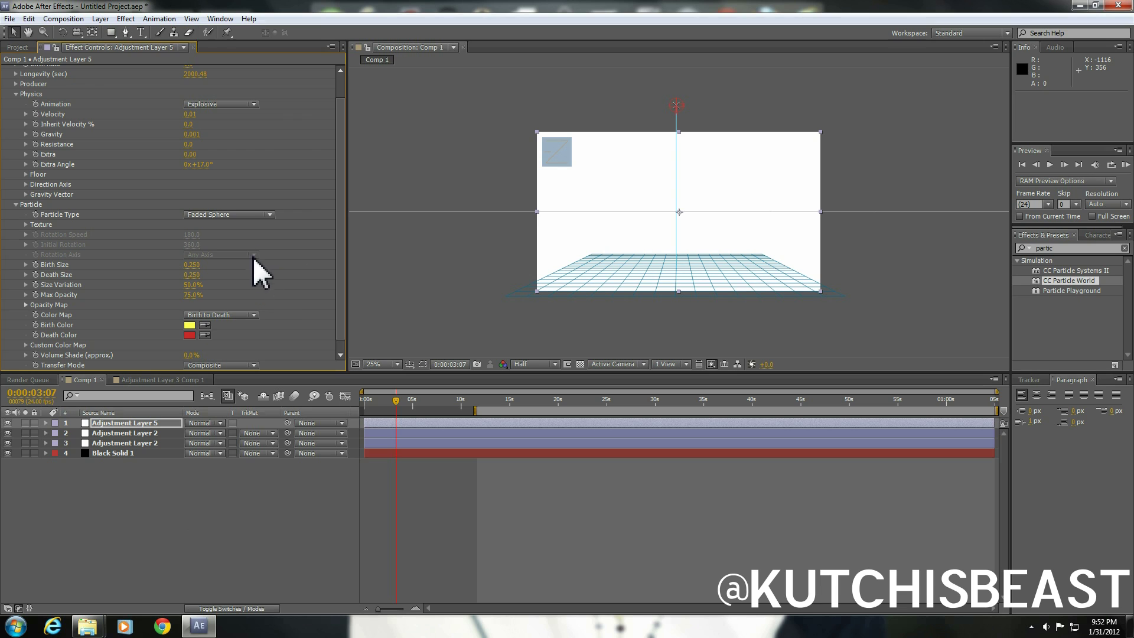
Set the particles' Birth Size to 0.15, Death Size to 1.2, and both Size Variation and Max Opacity to 100%.
{"action": "left_click", "coordinate": [193, 265]}
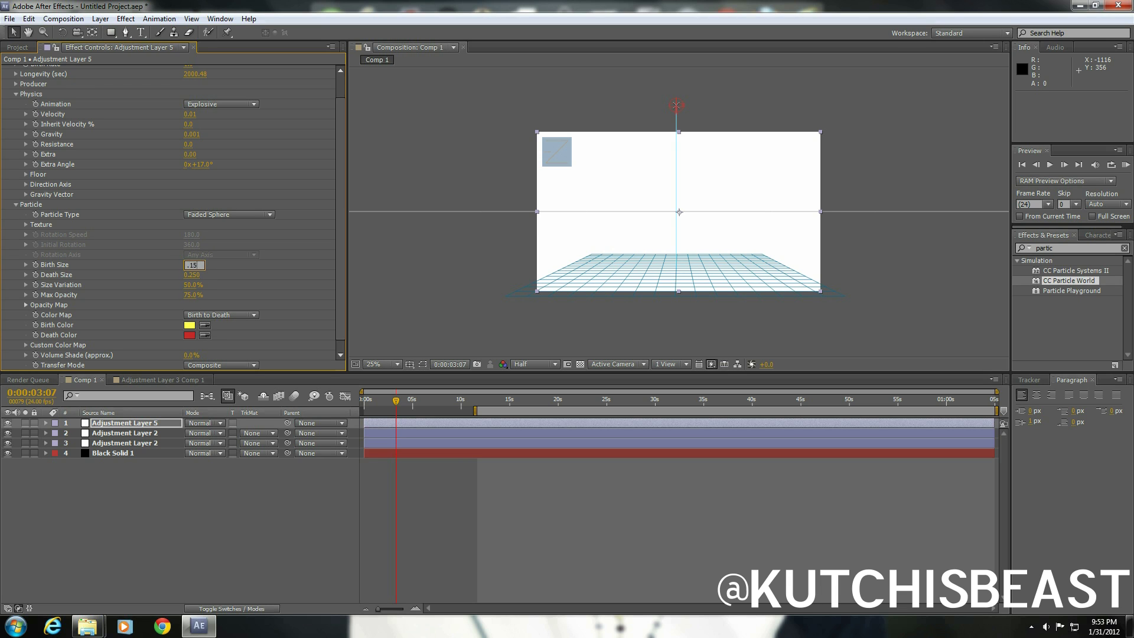
{"action": "key", "text": "Return"}
{"action": "left_click", "coordinate": [196, 275]}
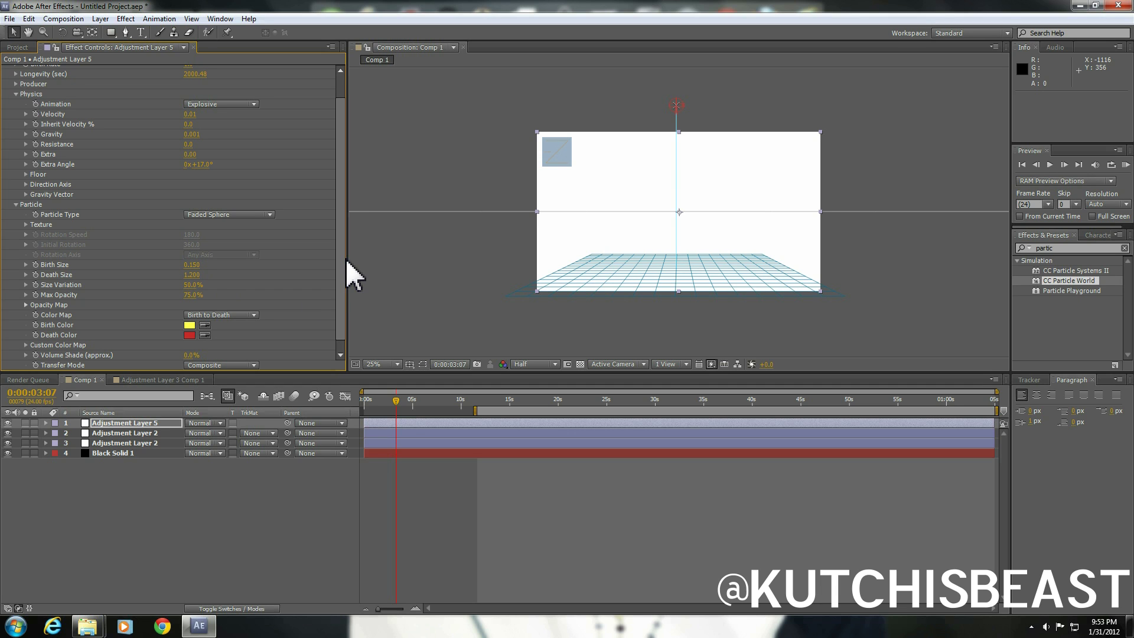
{"action": "left_click_drag", "start_coordinate": [197, 289], "coordinate": [227, 286]}
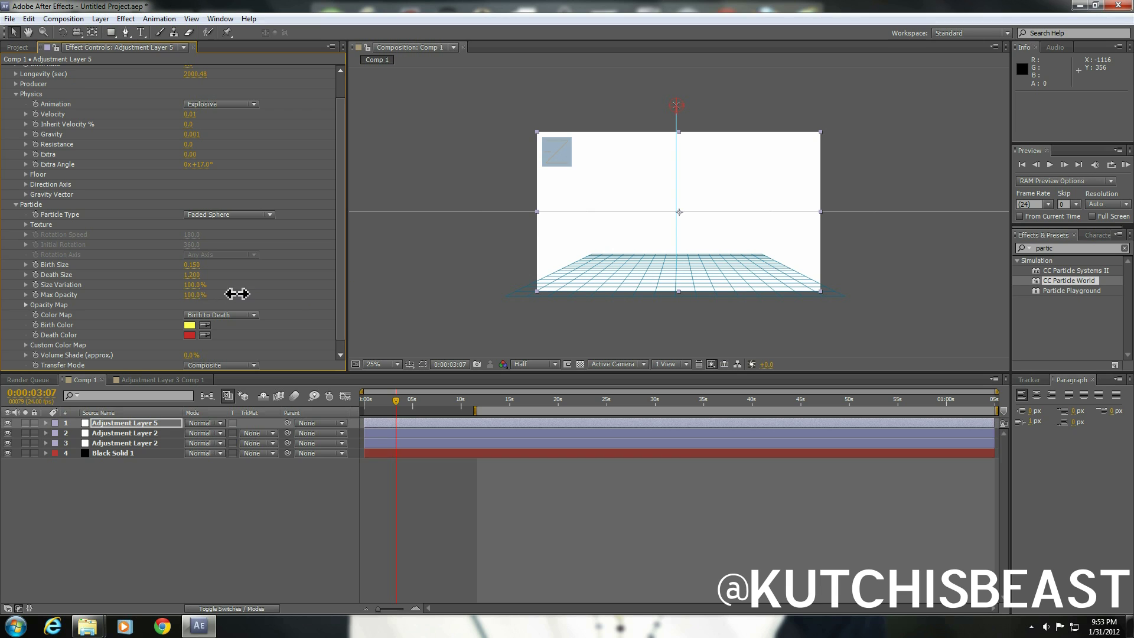
Set the particles' Birth Color to white (FFFFFF) and Death Color to pale cyan (B4FEFF).
{"action": "scroll", "coordinate": [239, 285], "scroll_direction": "down", "scroll_amount": 1}
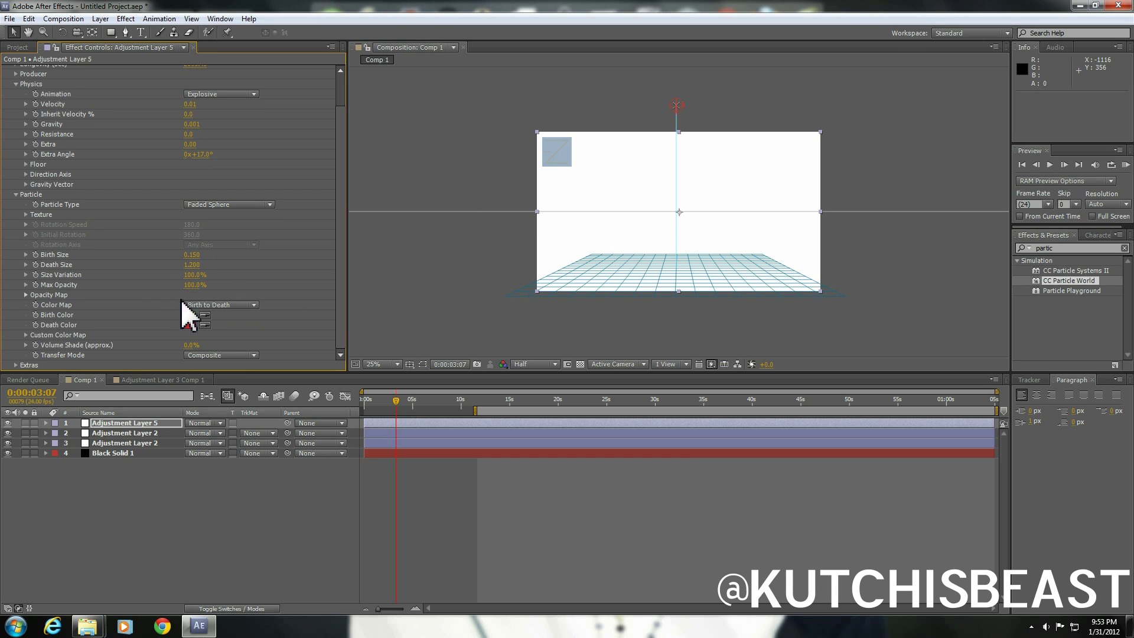
{"action": "left_click", "coordinate": [191, 317]}
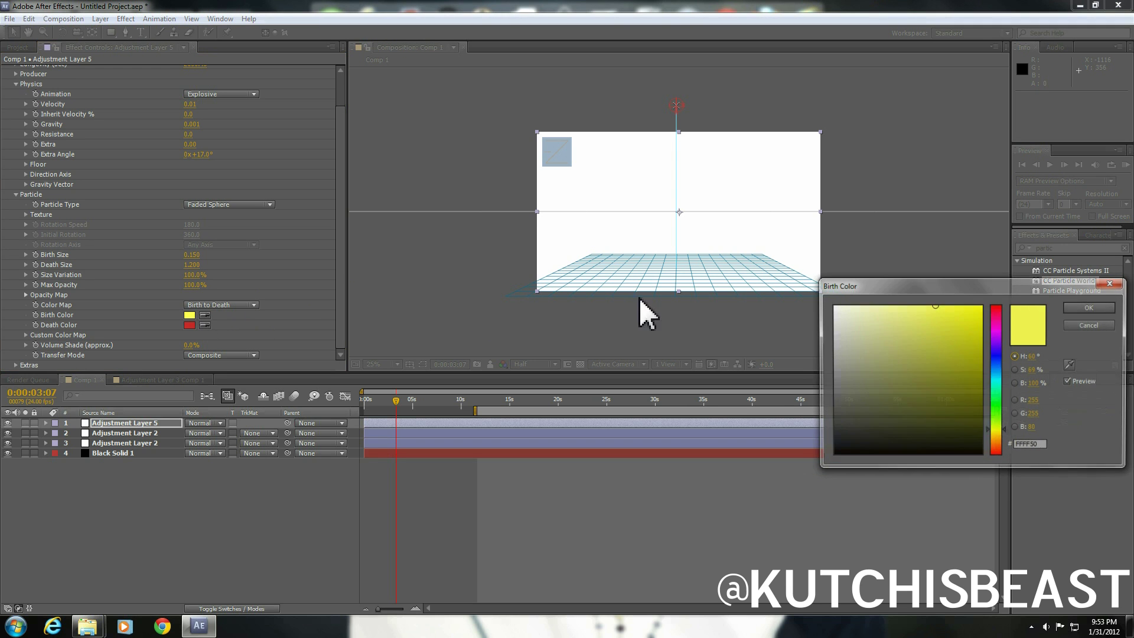
{"action": "left_click_drag", "start_coordinate": [880, 375], "coordinate": [823, 253]}
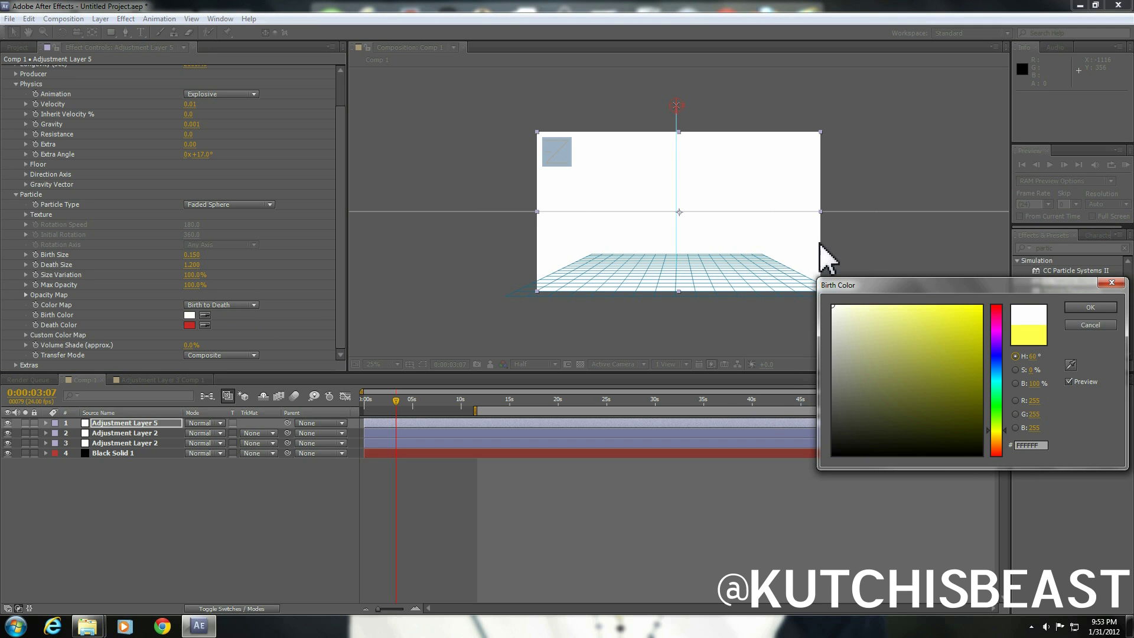
{"action": "left_click", "coordinate": [1090, 307]}
{"action": "left_click", "coordinate": [189, 325]}
{"action": "mouse_move", "coordinate": [901, 332]}
{"action": "left_mouse_down"}
{"action": "mouse_move", "coordinate": [835, 278]}
{"action": "mouse_move", "coordinate": [863, 278]}
{"action": "mouse_move", "coordinate": [875, 293]}
{"action": "left_mouse_up"}
{"action": "left_click", "coordinate": [1005, 402]}
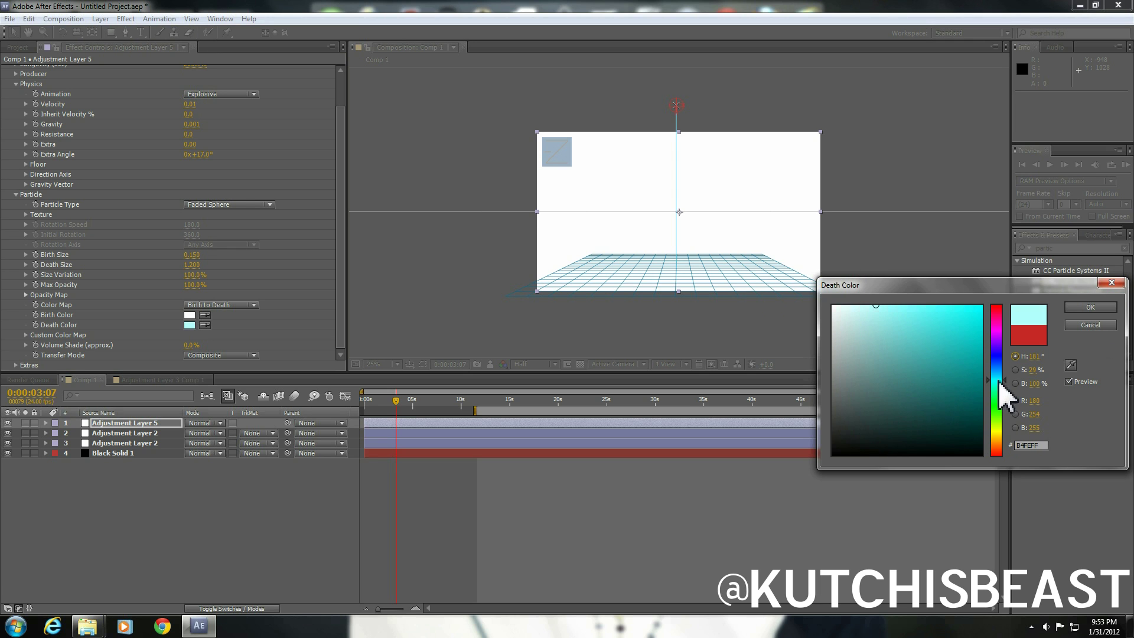
{"action": "left_click", "coordinate": [1081, 307]}
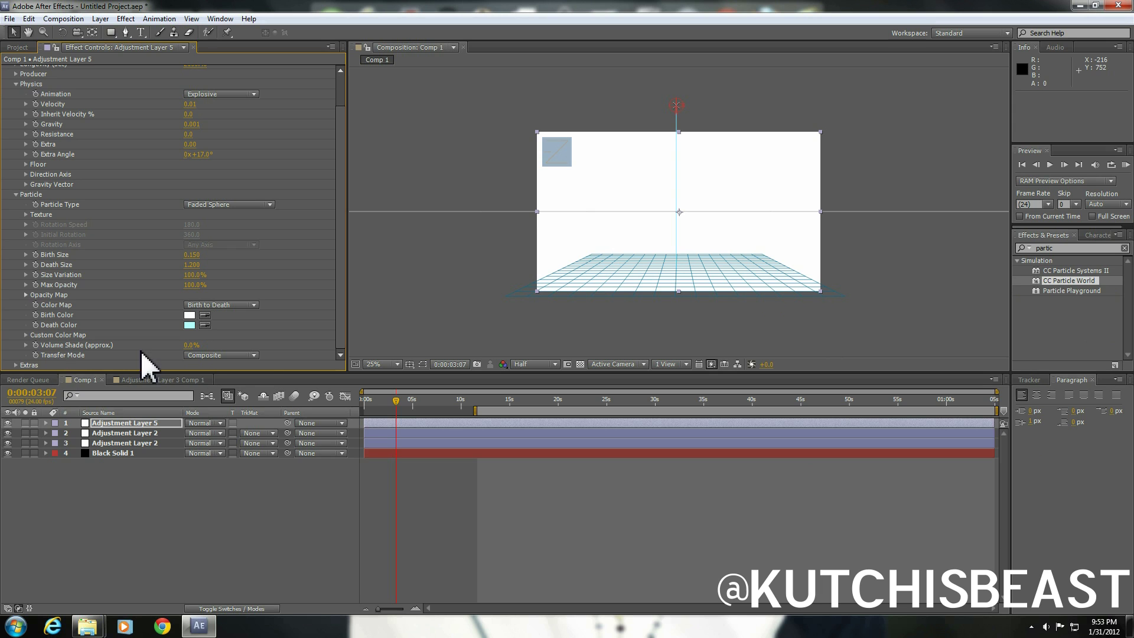
Set the particle Transfer Mode to Screen and expand CC Particle World's Extras settings.
{"action": "left_click", "coordinate": [204, 355]}
{"action": "left_click", "coordinate": [215, 383]}
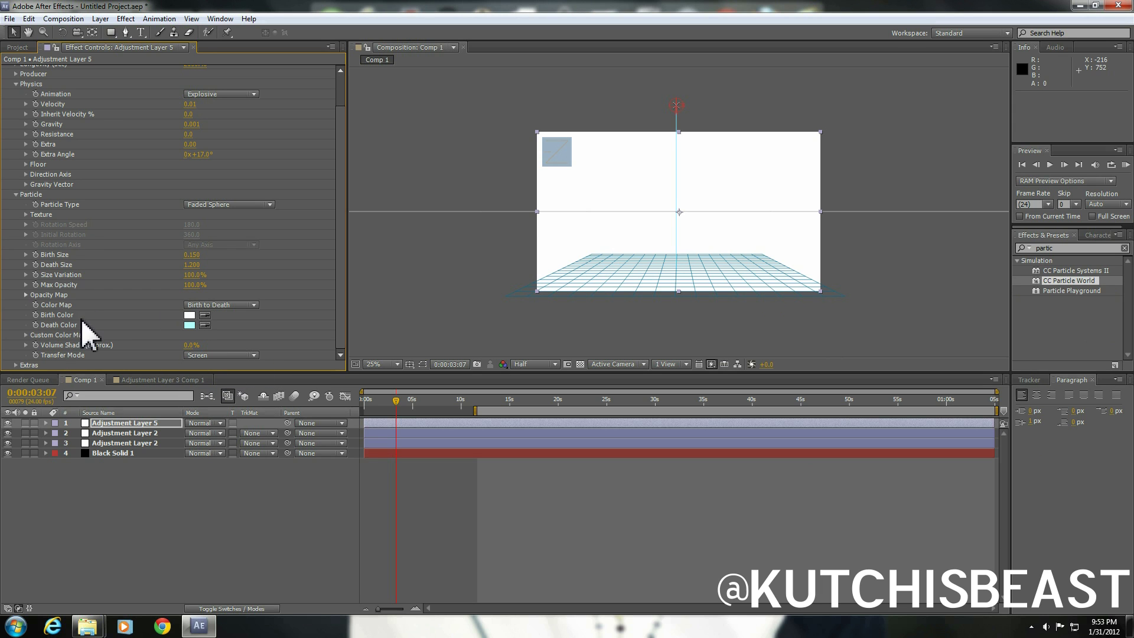
{"action": "left_click", "coordinate": [15, 365]}
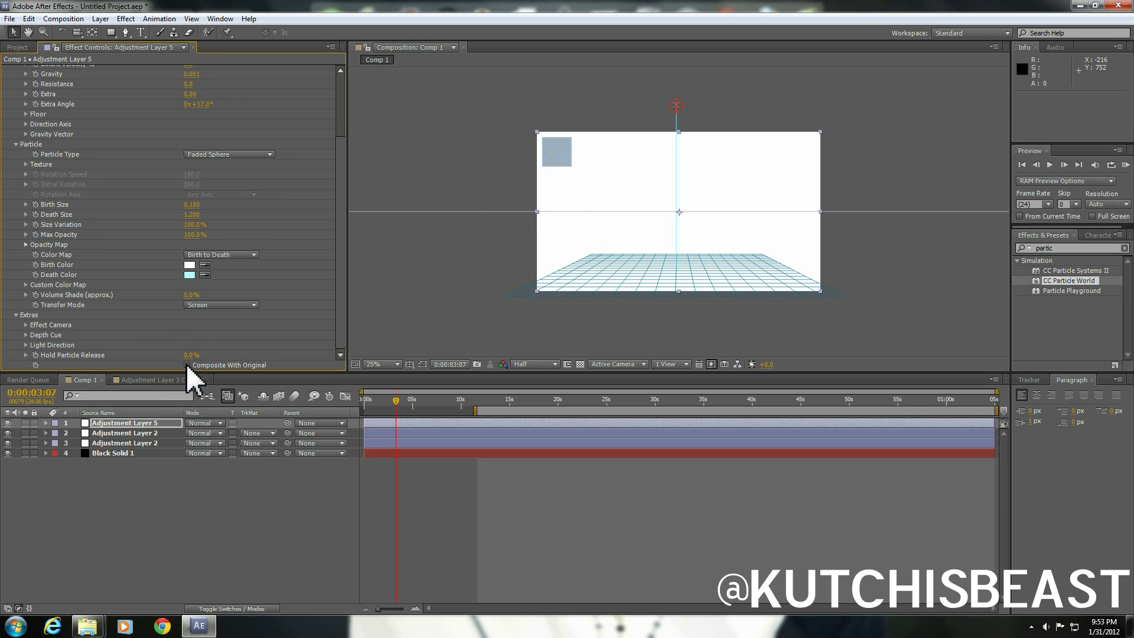
Enable Composite With Original for CC Particle World and preview the snow composition.
{"action": "left_click", "coordinate": [187, 365]}
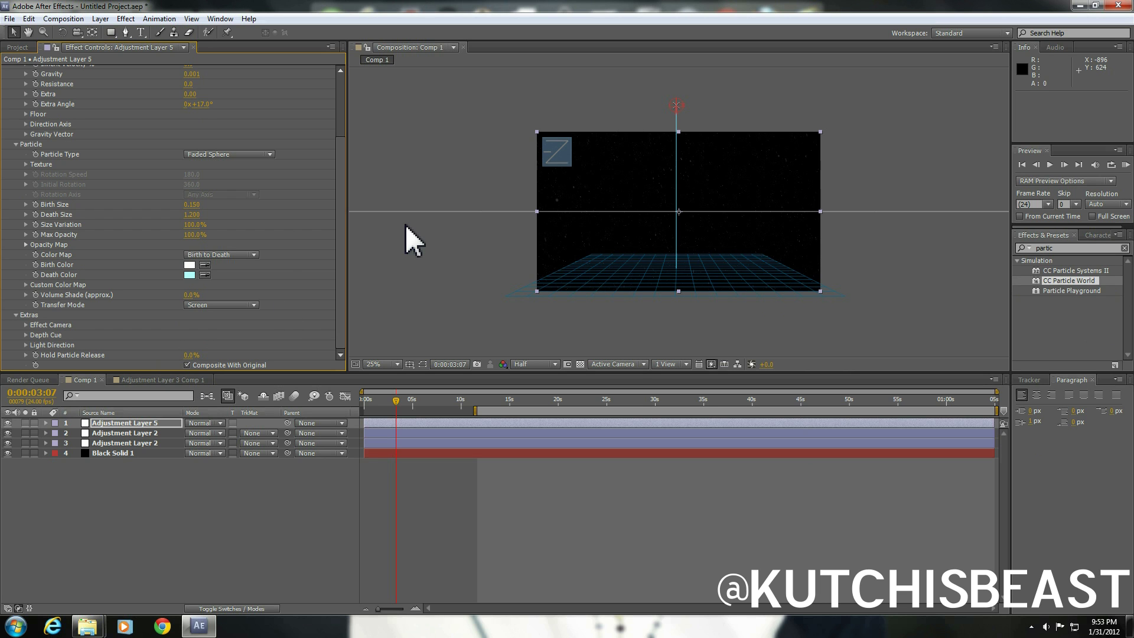
{"action": "key", "text": "space"}
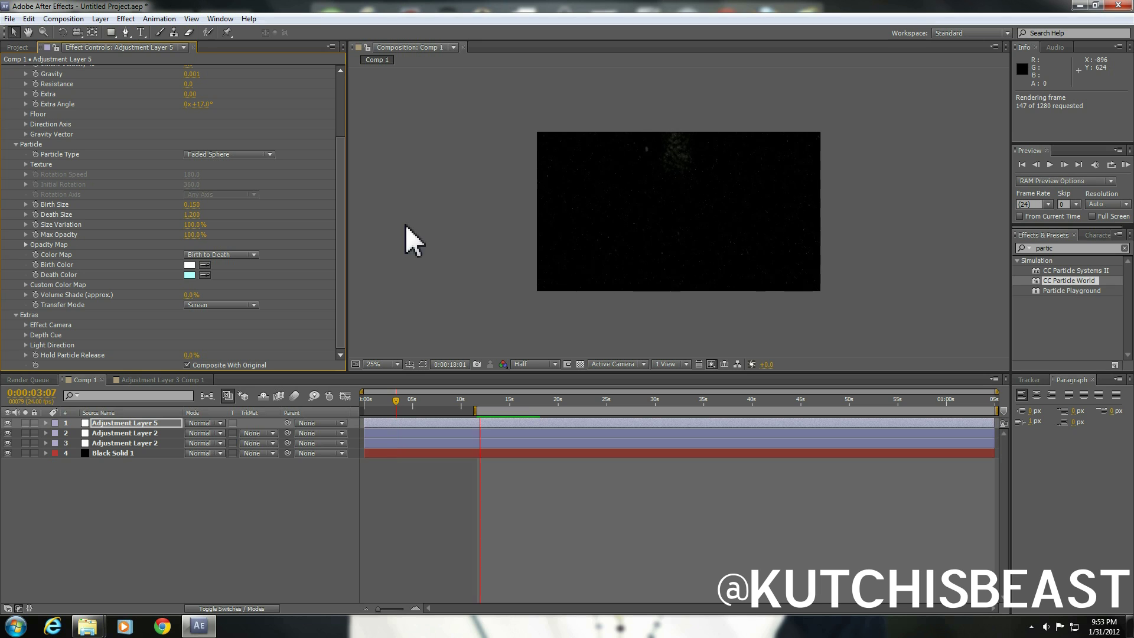
{"action": "key", "text": "space"}
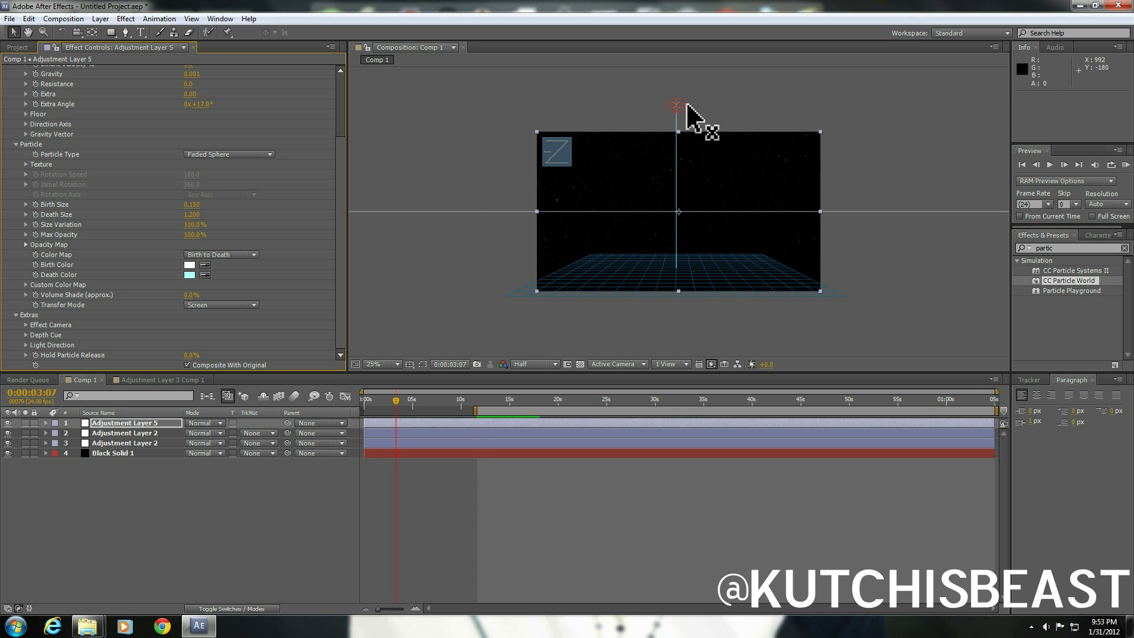
Widen the particle producer above the frame to span the composition's width, preview it, and move the current time to 0:00:18:11.
{"action": "left_click_drag", "start_coordinate": [688, 104], "coordinate": [831, 103]}
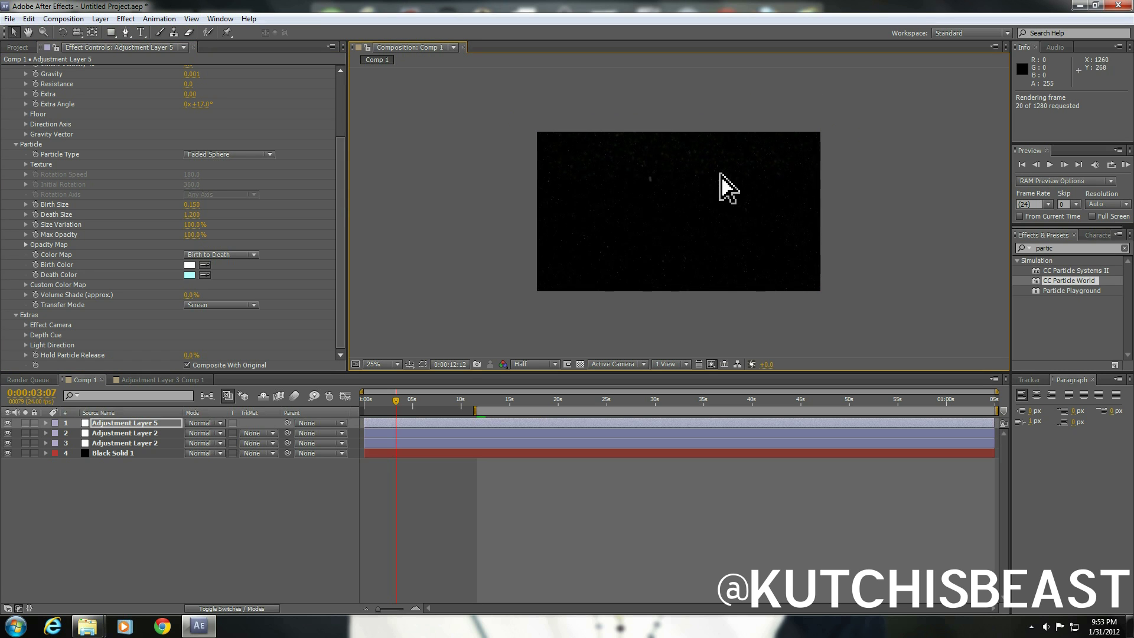
{"action": "left_click", "coordinate": [720, 231]}
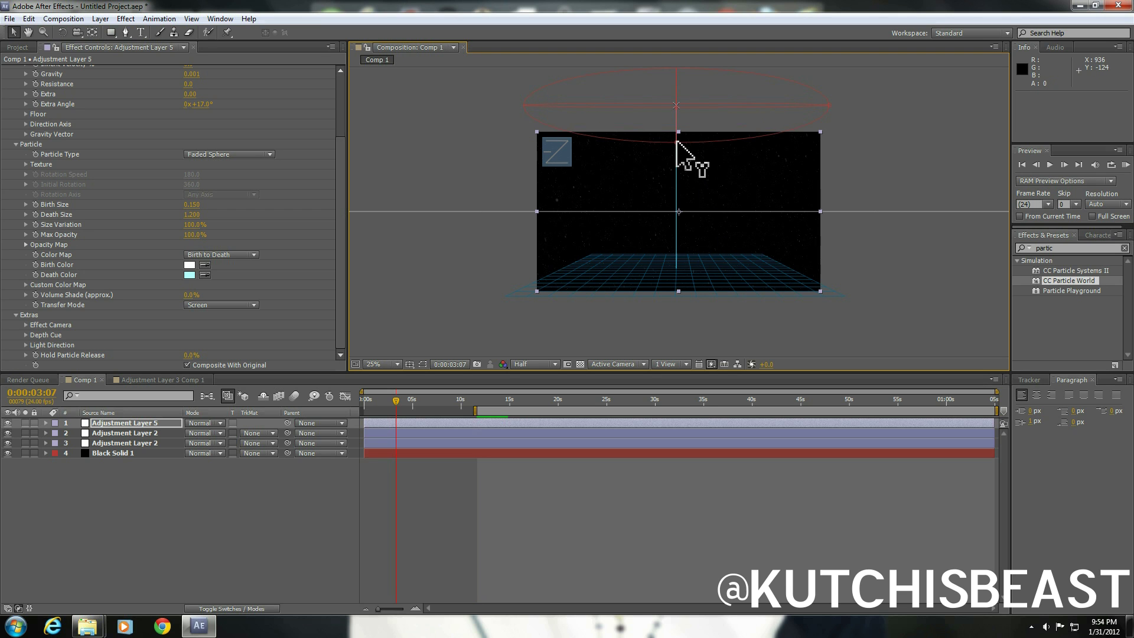
{"action": "key", "text": "KP_0"}
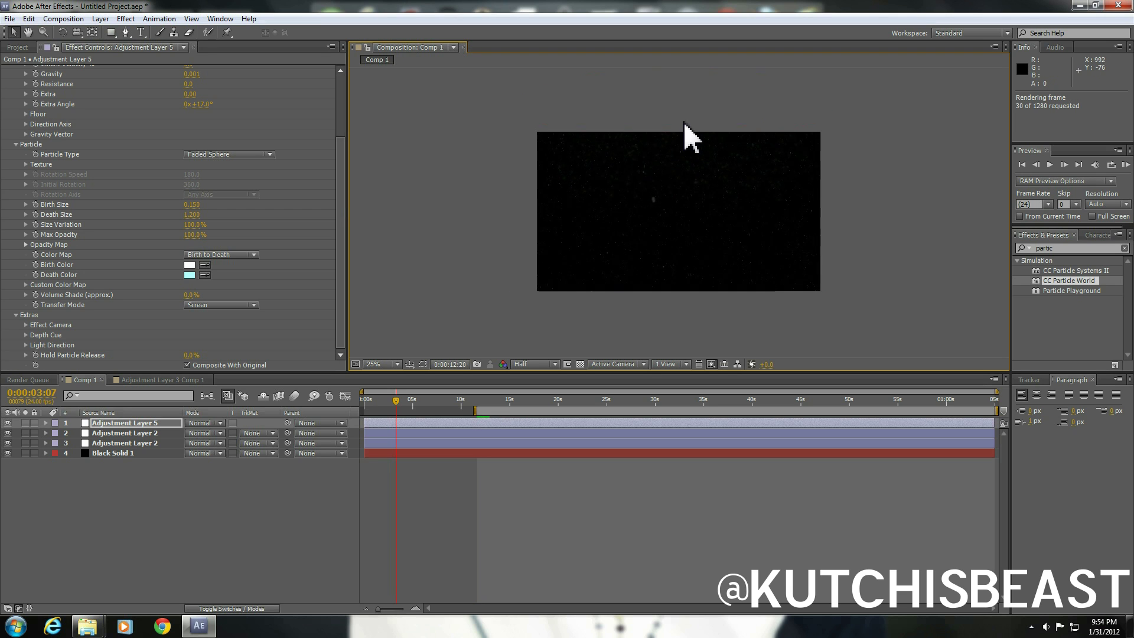
{"action": "left_click", "coordinate": [521, 405]}
{"action": "mouse_move", "coordinate": [525, 403]}
{"action": "left_mouse_down"}
{"action": "mouse_move", "coordinate": [565, 399]}
{"action": "mouse_move", "coordinate": [522, 404]}
{"action": "mouse_move", "coordinate": [543, 395]}
{"action": "left_mouse_up"}
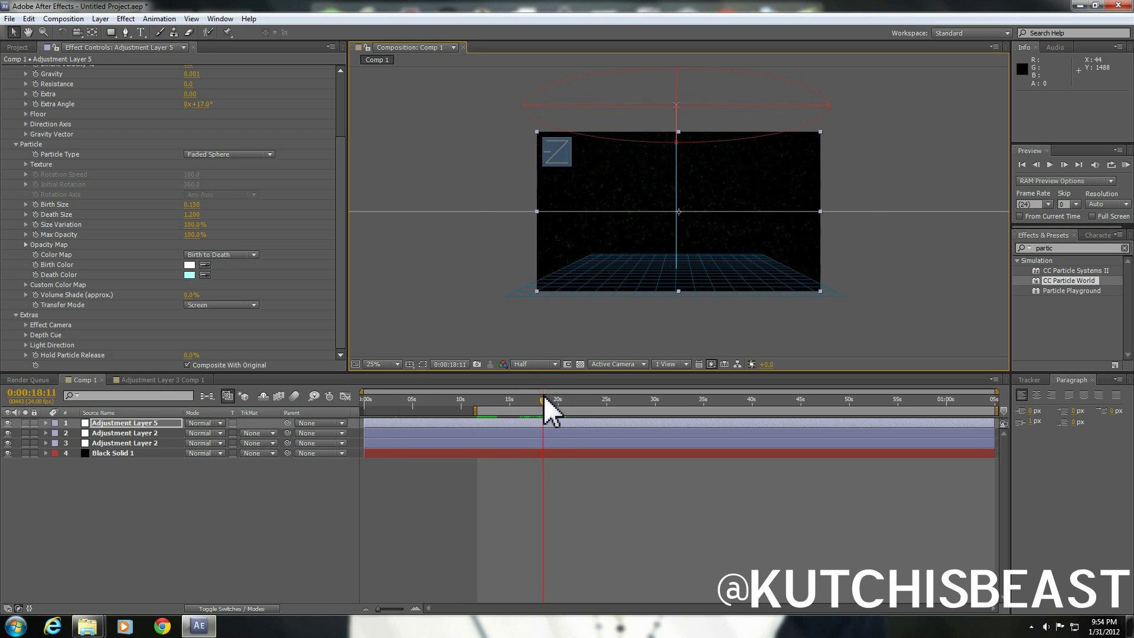
Set CC Particle World's Birth Rate to 0.2.
{"action": "scroll", "coordinate": [116, 117], "scroll_direction": "up", "scroll_amount": 3}
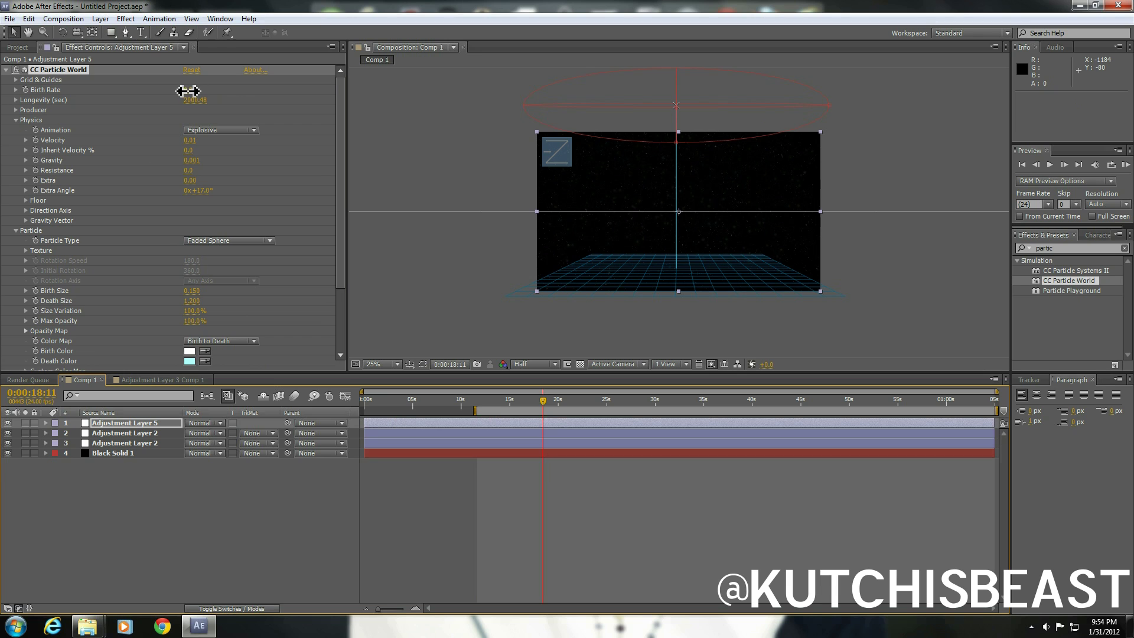
{"action": "left_click", "coordinate": [218, 91]}
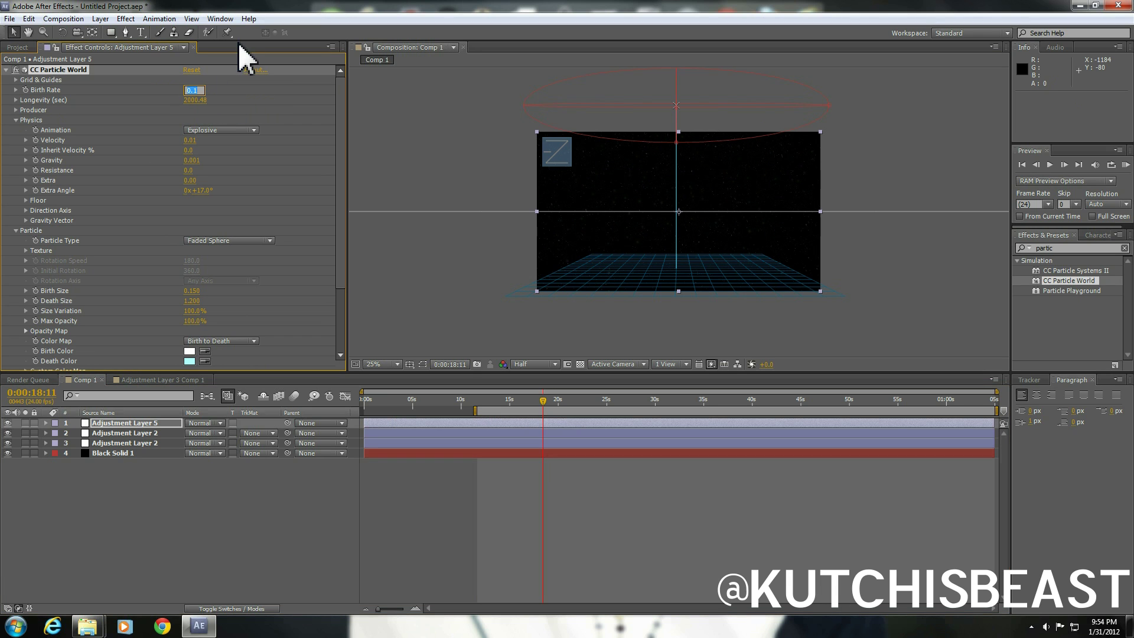
{"action": "type", "text": "0.2"}
{"action": "key", "text": "Return"}
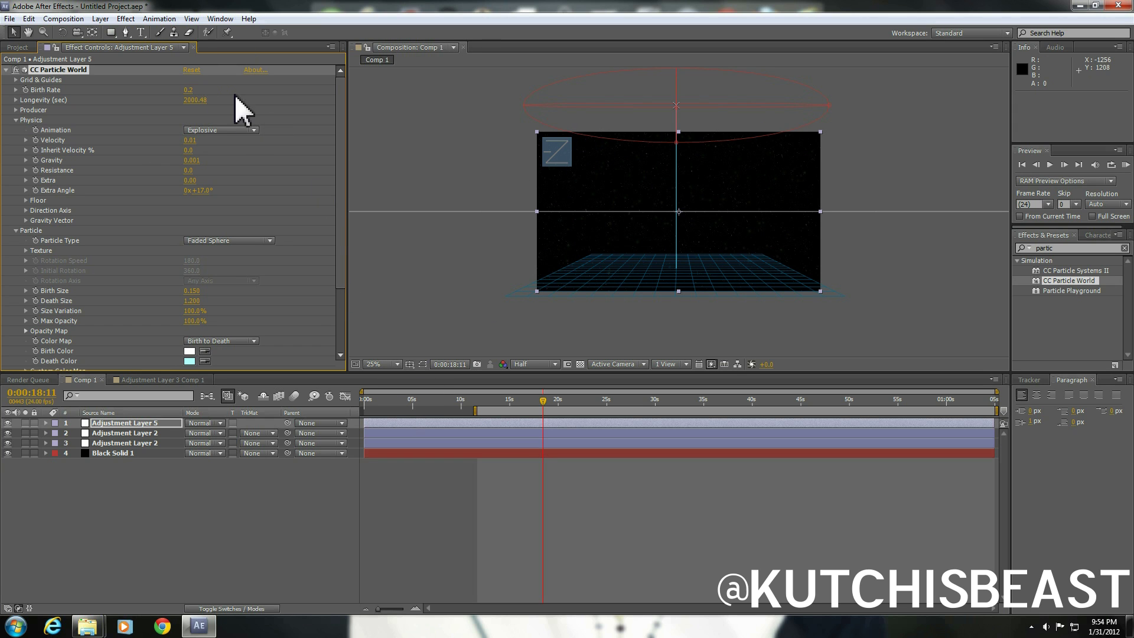
Pre-compose Adjustment Layer 5 as Adjustment Layer 5 Comp 1, moving all attributes into the new composition.
{"action": "left_click", "coordinate": [100, 19]}
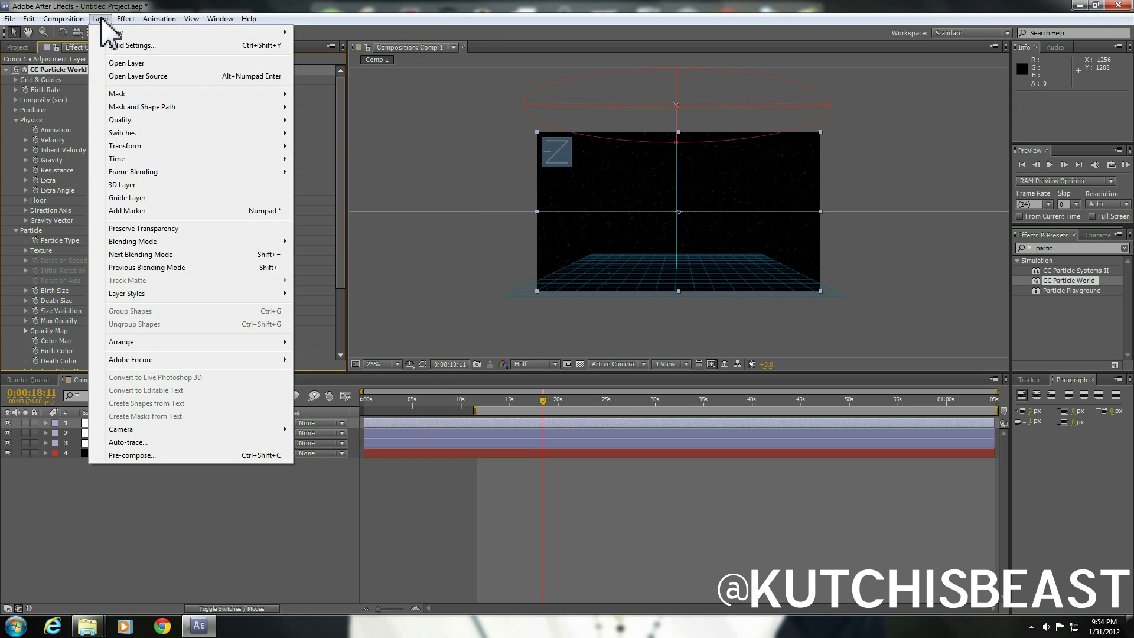
{"action": "left_click", "coordinate": [417, 206]}
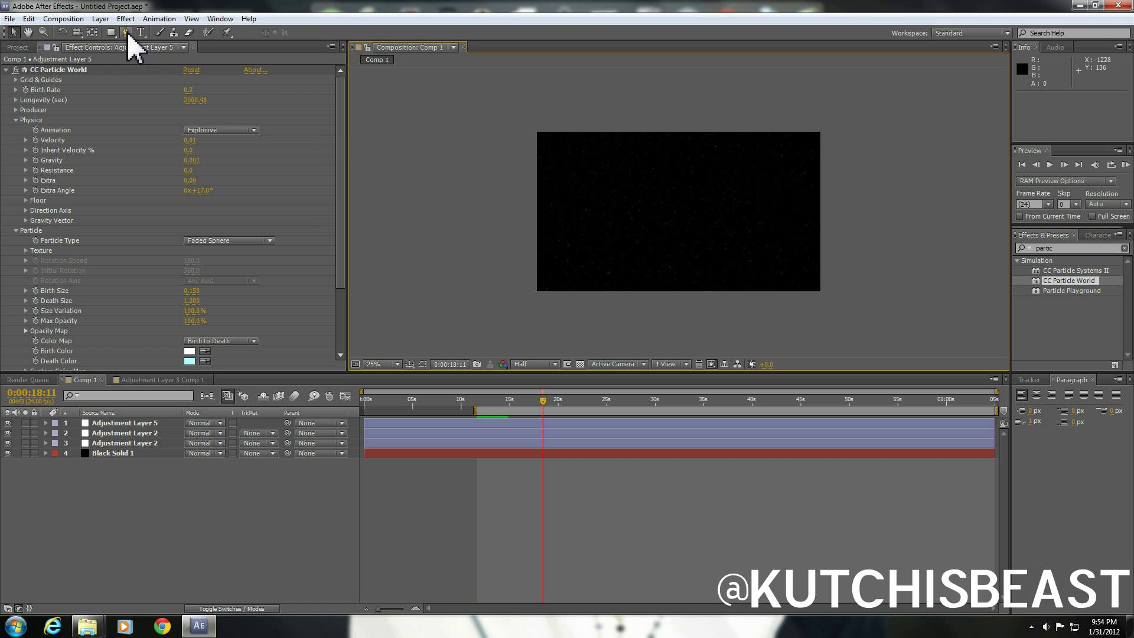
{"action": "left_click", "coordinate": [108, 22]}
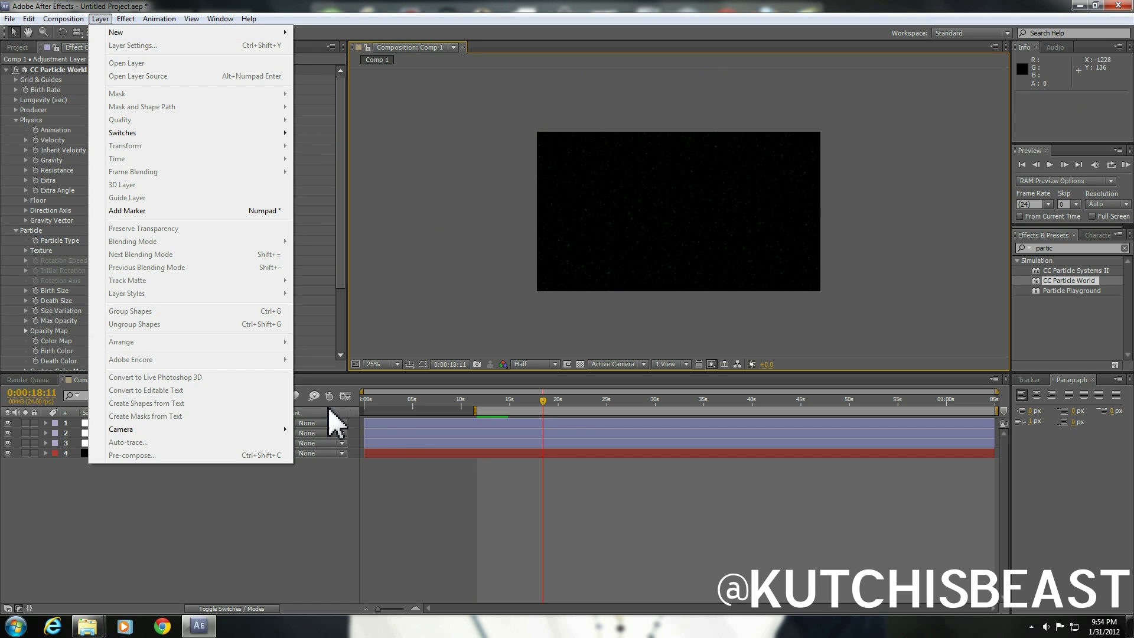
{"action": "left_click", "coordinate": [395, 423]}
{"action": "left_click", "coordinate": [108, 20]}
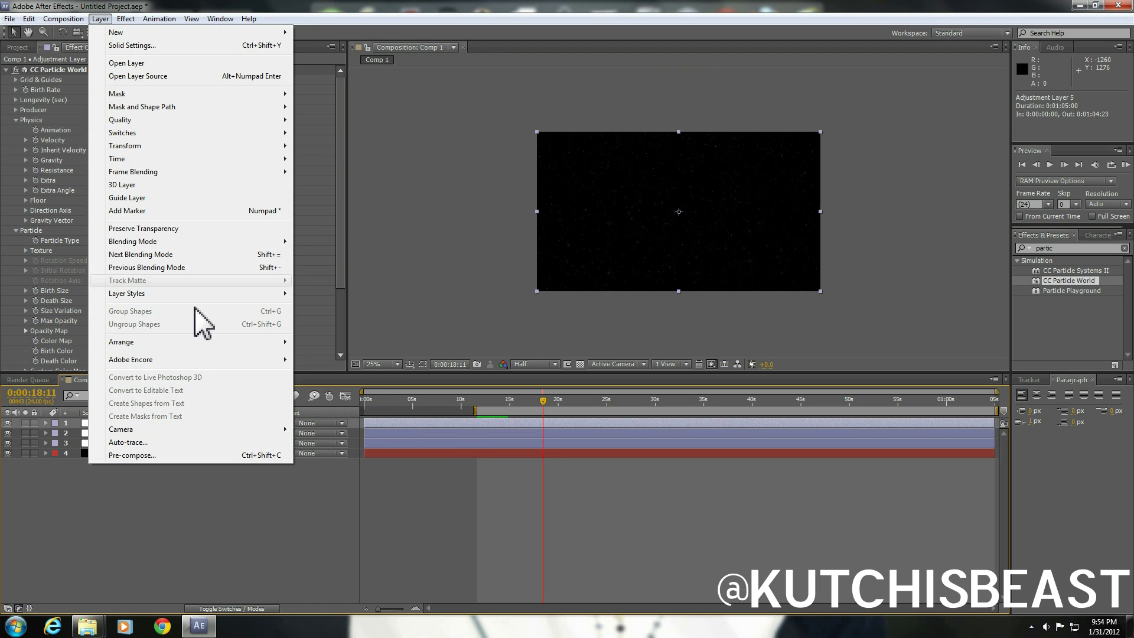
{"action": "left_click", "coordinate": [210, 454]}
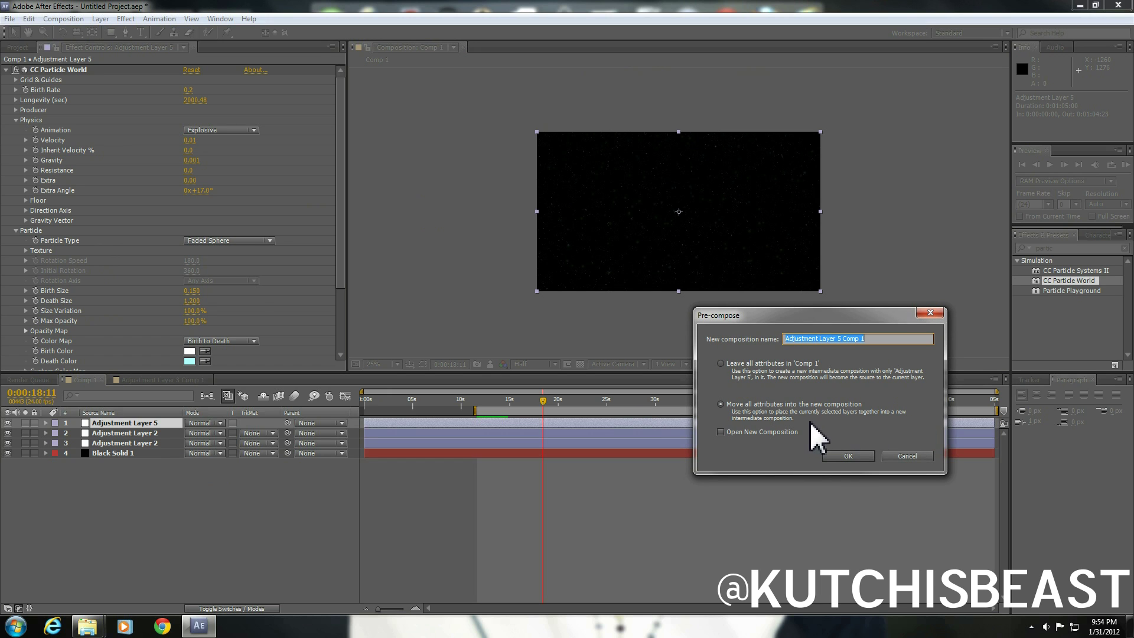
{"action": "left_click", "coordinate": [841, 458]}
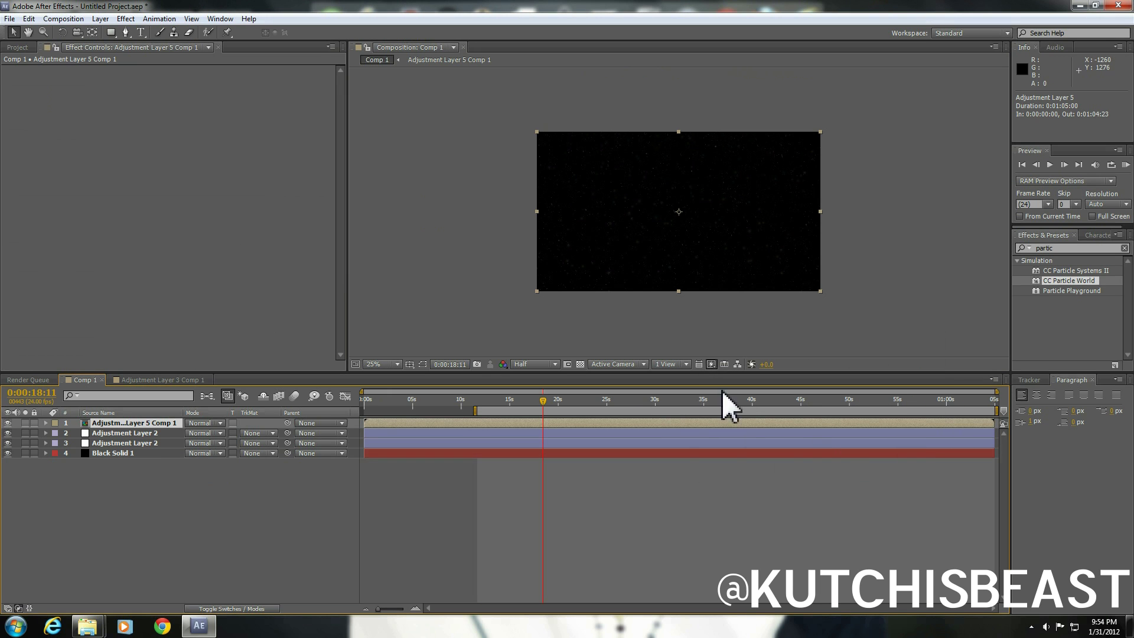
Enlarge the pre-composed particle layer beyond the composition frame and preview the snowfall.
{"action": "key", "text": "comma"}
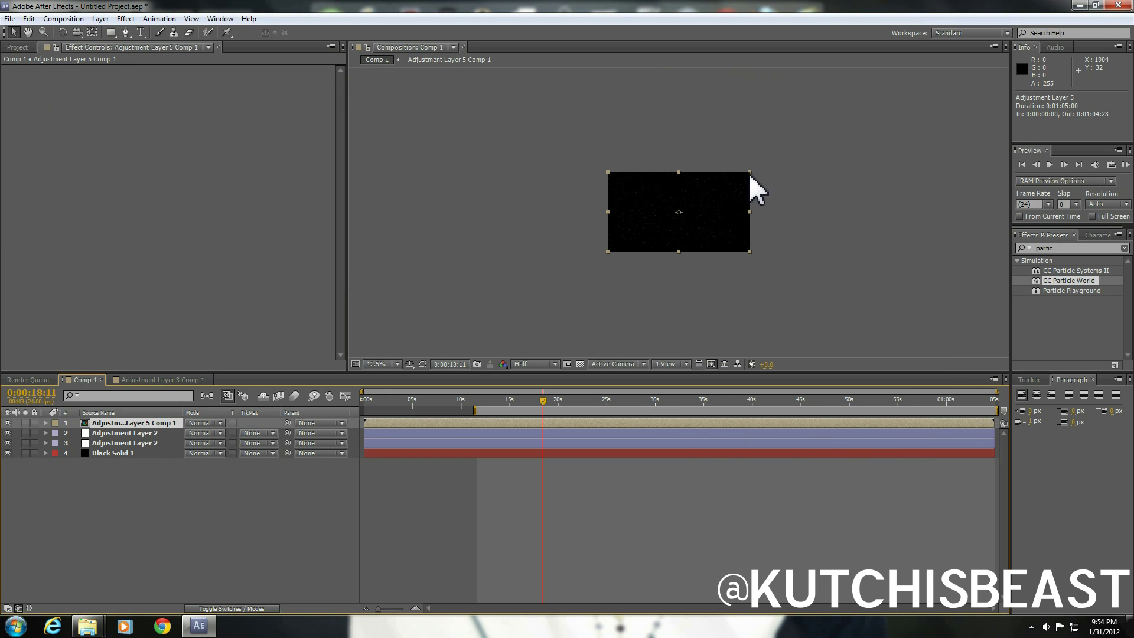
{"action": "left_click_drag", "start_coordinate": [750, 172], "coordinate": [930, 70]}
{"action": "left_click_drag", "start_coordinate": [864, 140], "coordinate": [878, 132]}
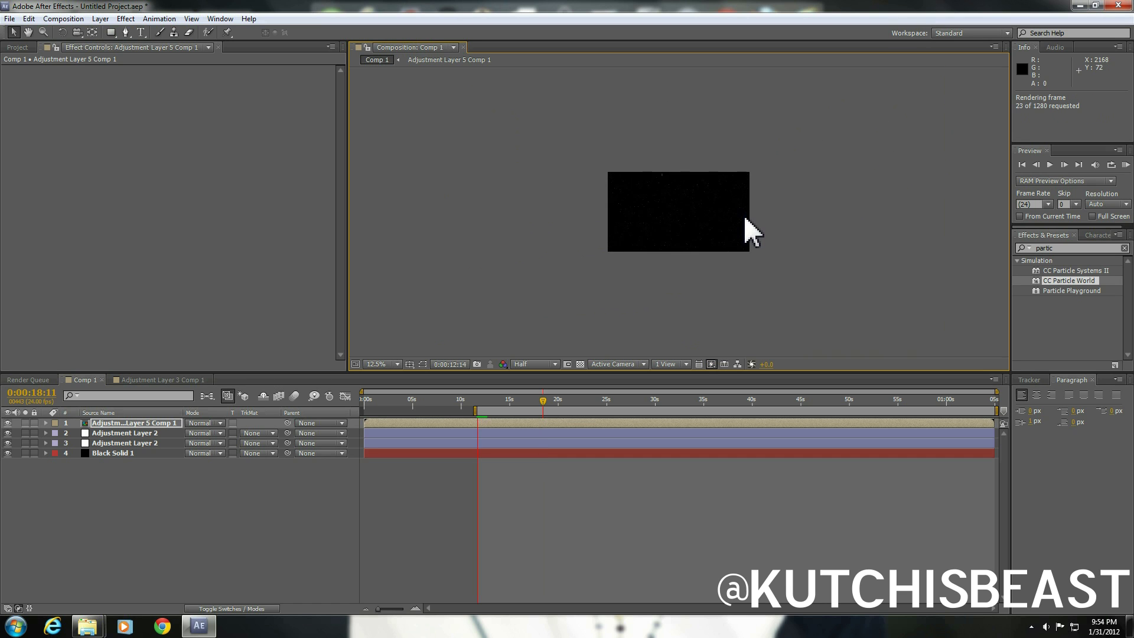
{"action": "scroll", "coordinate": [721, 226], "scroll_direction": "up", "scroll_amount": 2}
{"action": "scroll", "coordinate": [721, 225], "scroll_direction": "down", "scroll_amount": 1}
{"action": "key", "text": "KP_0"}
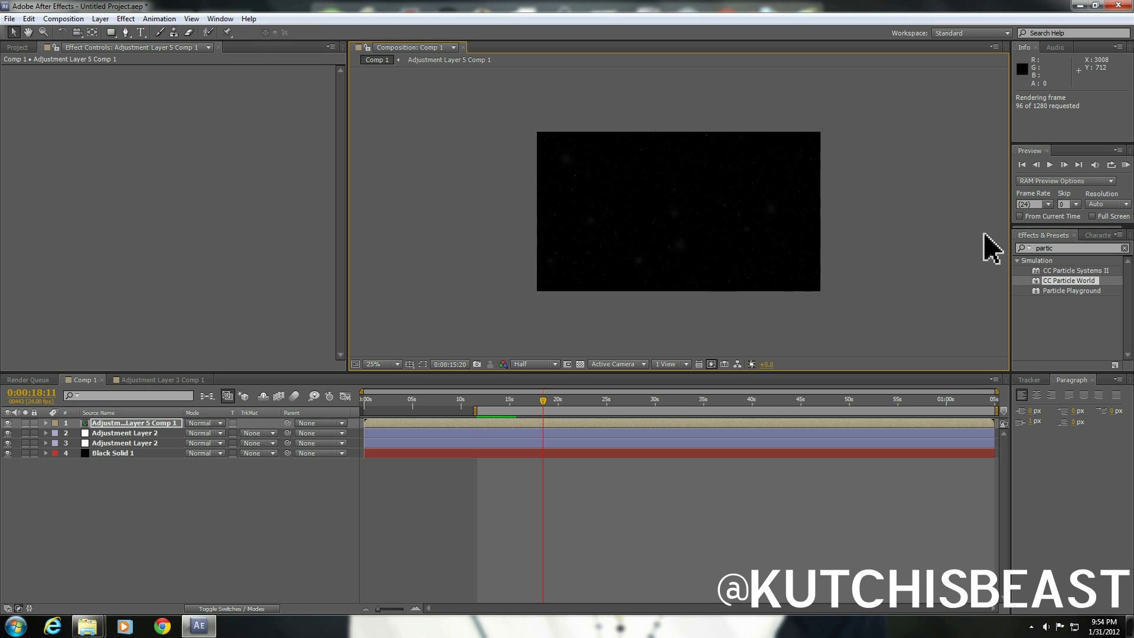
Apply Fast Blur to the pre-composed particle layer and set its Blurriness to about 15.
{"action": "left_click", "coordinate": [1040, 248]}
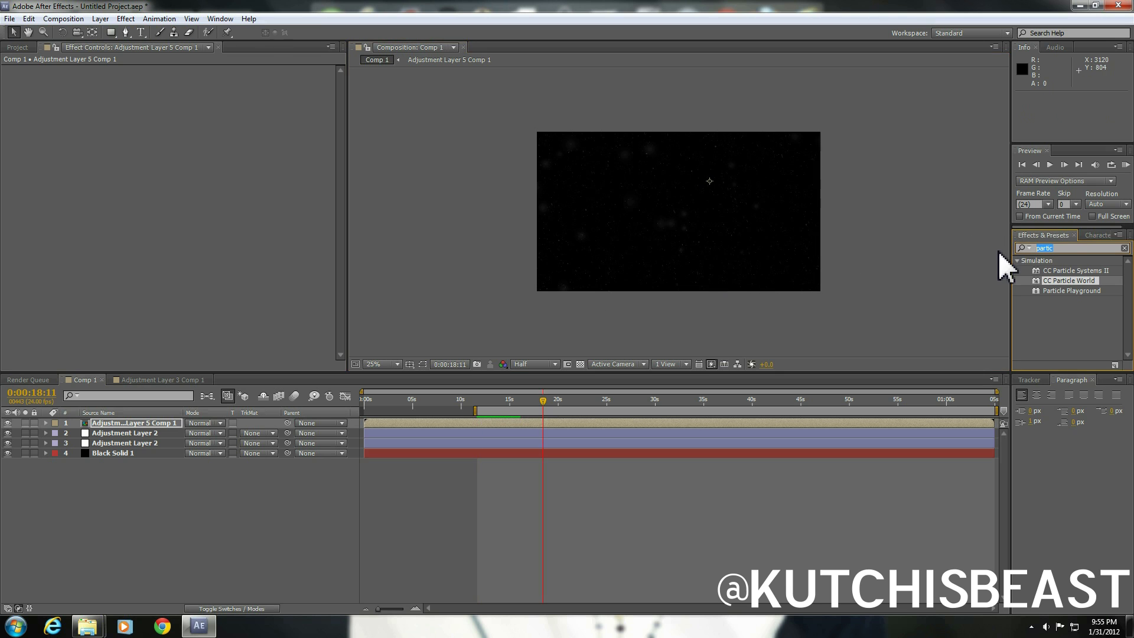
{"action": "type", "text": "fast"}
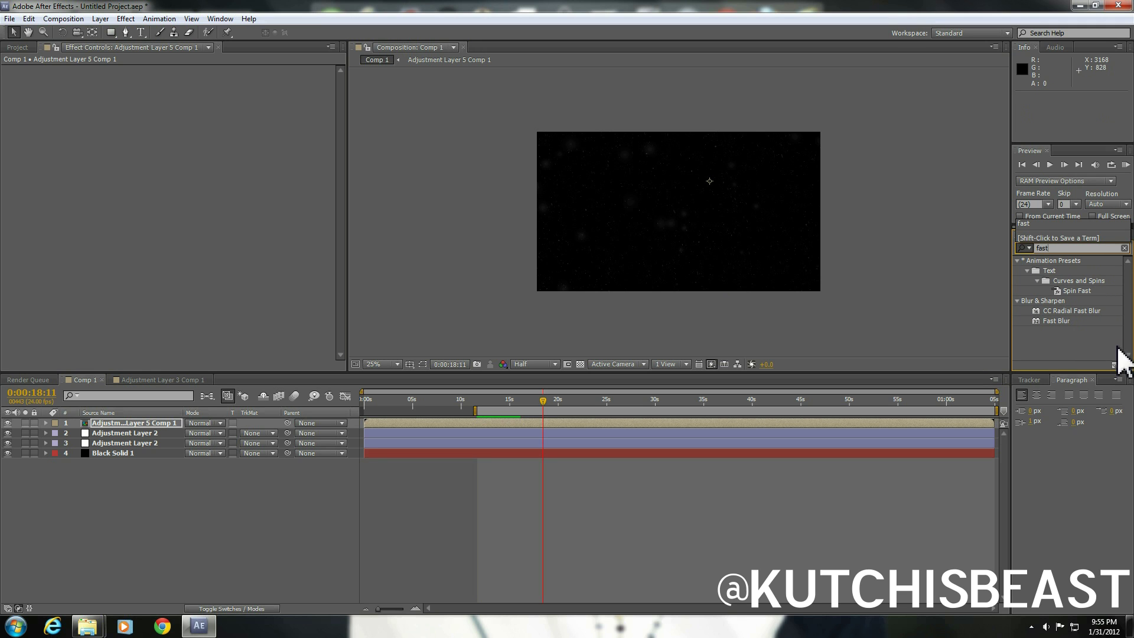
{"action": "left_click", "coordinate": [1058, 321]}
{"action": "left_click_drag", "start_coordinate": [1060, 326], "coordinate": [595, 421]}
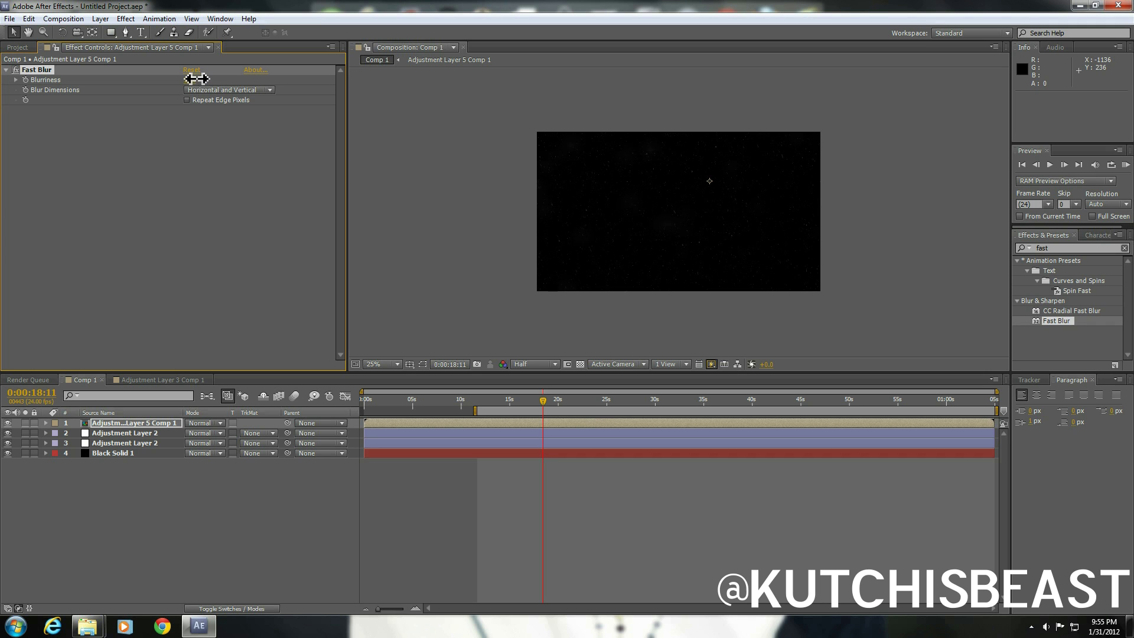
{"action": "left_click_drag", "start_coordinate": [196, 78], "coordinate": [203, 68]}
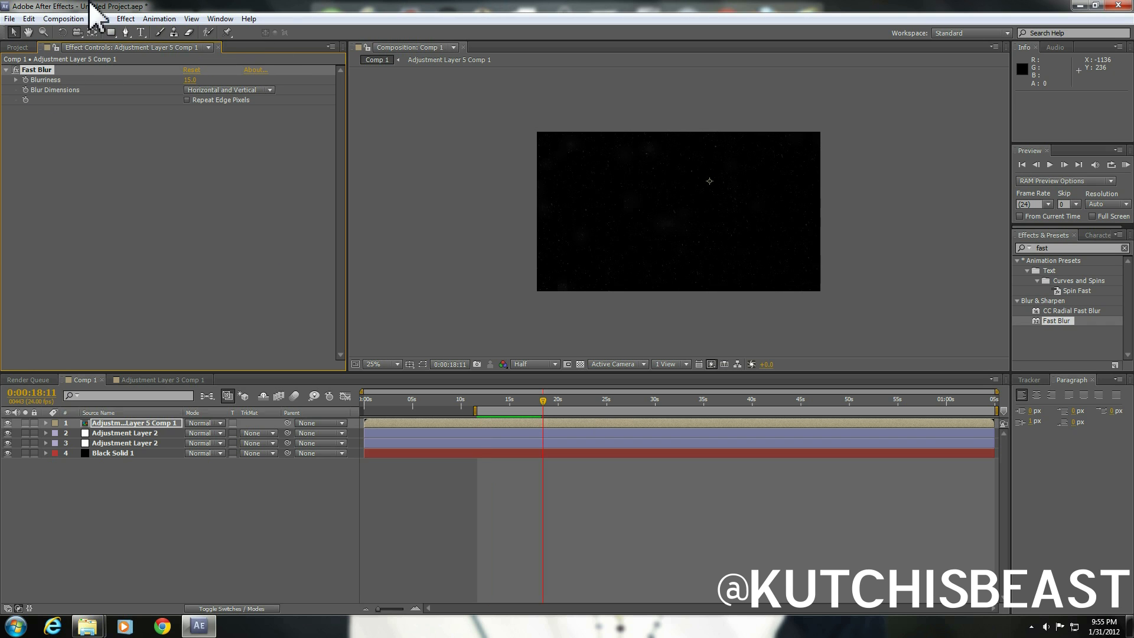
Add a new adjustment layer above all layers and apply the Curves effect to it.
{"action": "left_click", "coordinate": [100, 18]}
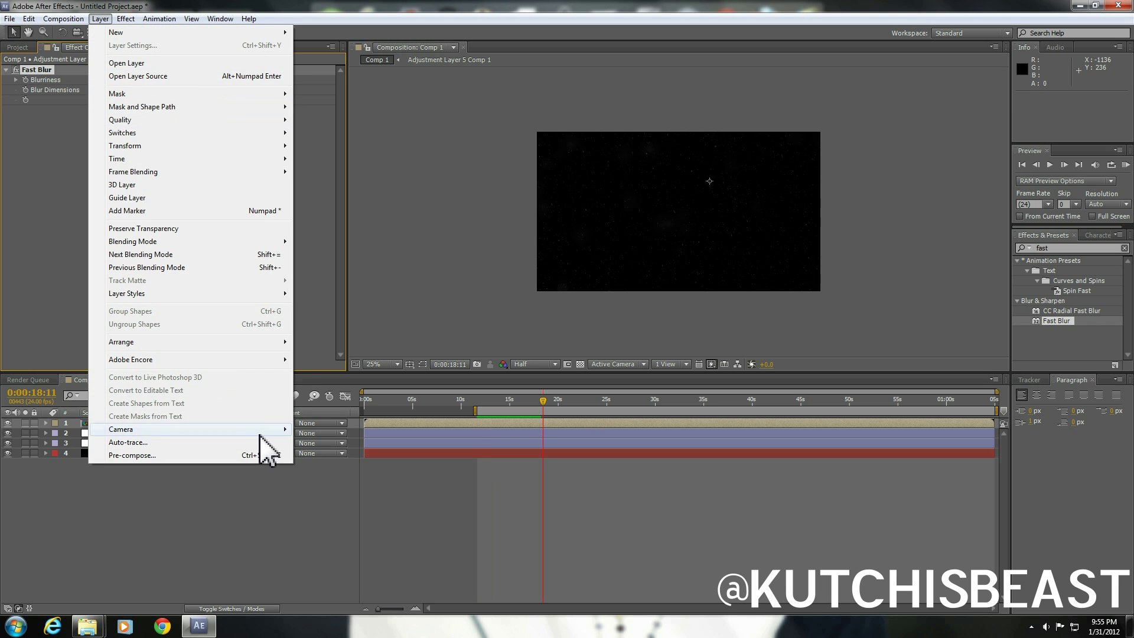
{"action": "mouse_move", "coordinate": [274, 32]}
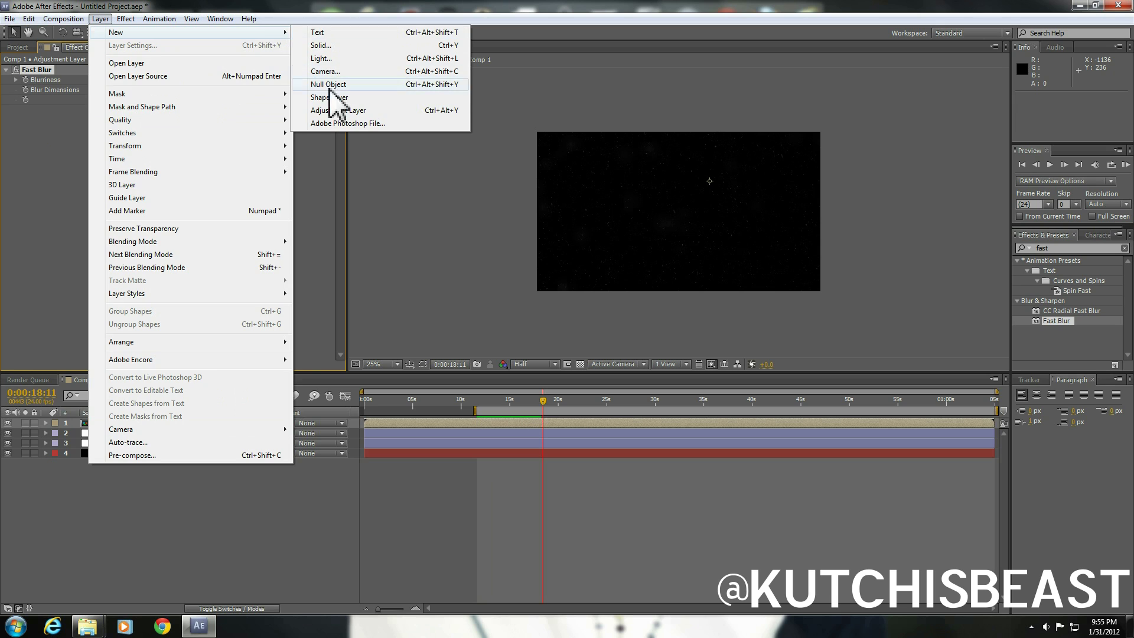
{"action": "left_click", "coordinate": [333, 110]}
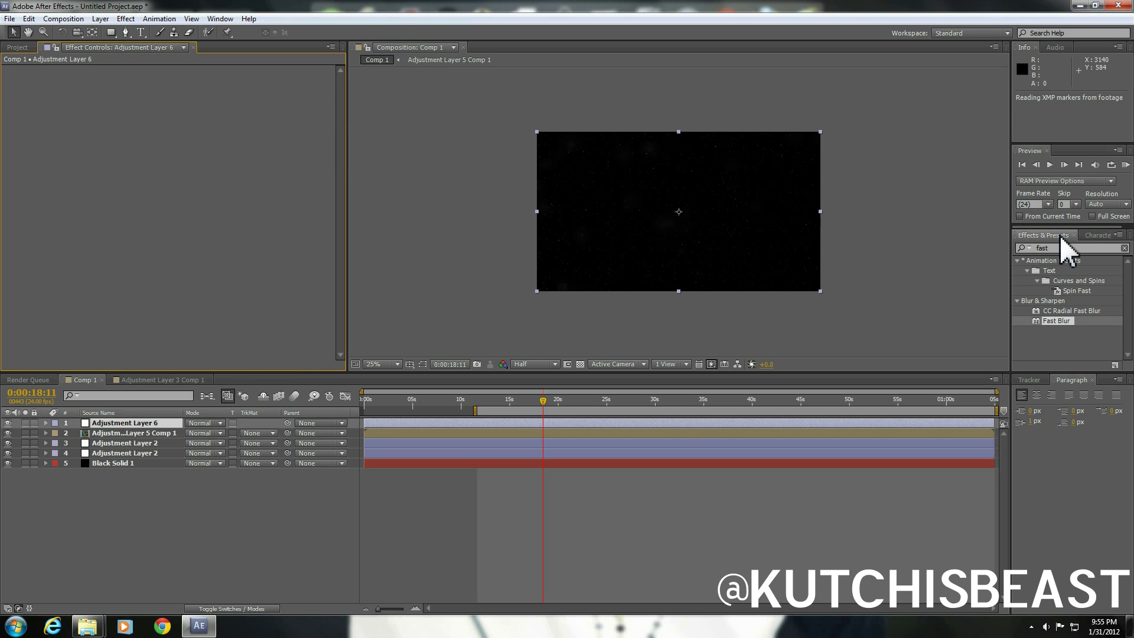
{"action": "left_click", "coordinate": [1079, 248]}
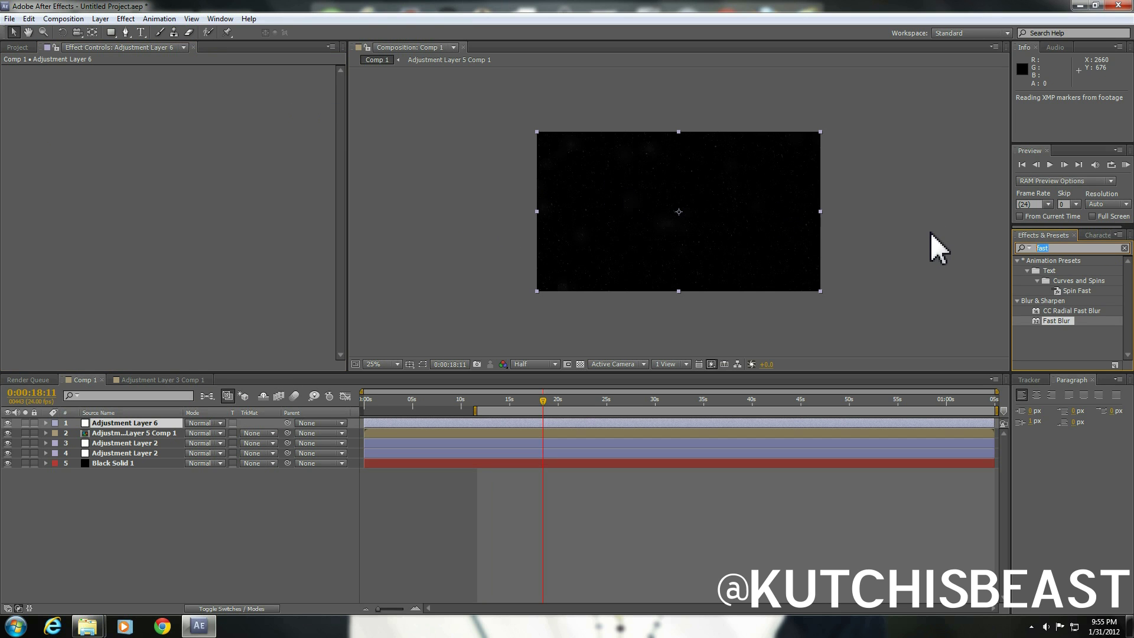
{"action": "type", "text": "curves"}
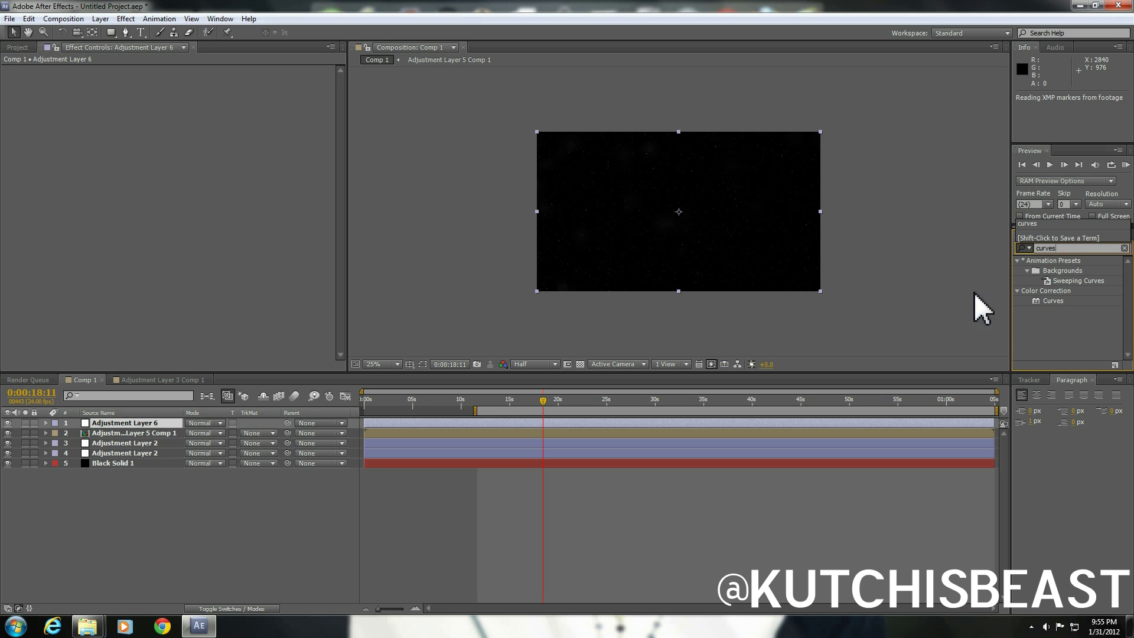
{"action": "left_click_drag", "start_coordinate": [1054, 302], "coordinate": [604, 420]}
Raise the midpoint of the Blue channel curve slightly and preview the blue-tinted snow.
{"action": "left_click", "coordinate": [218, 80]}
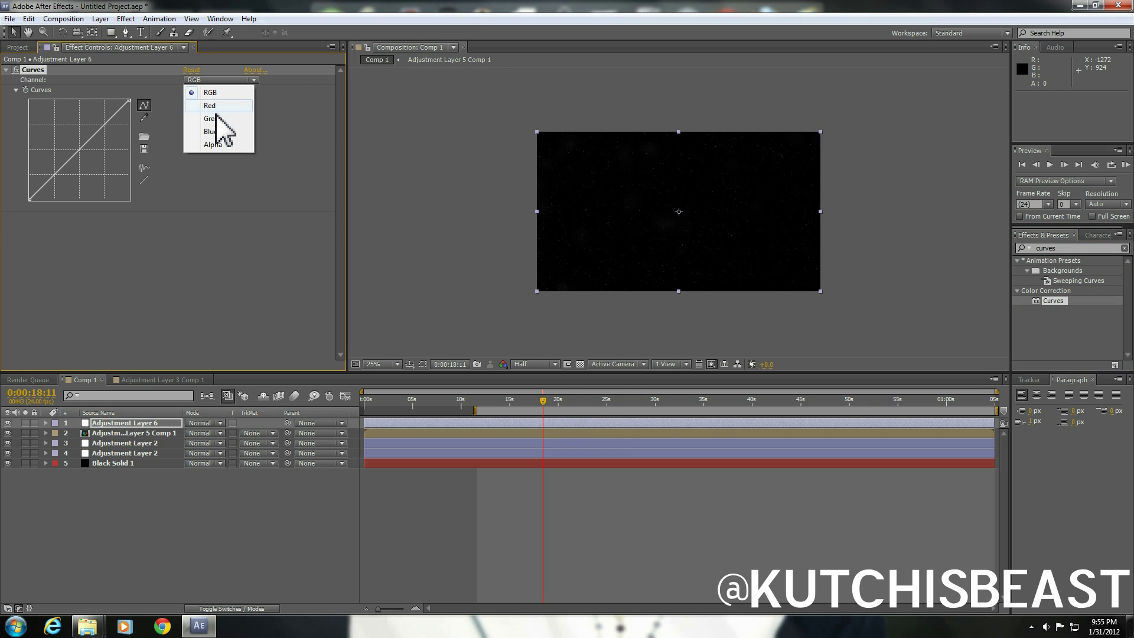
{"action": "left_click", "coordinate": [222, 131]}
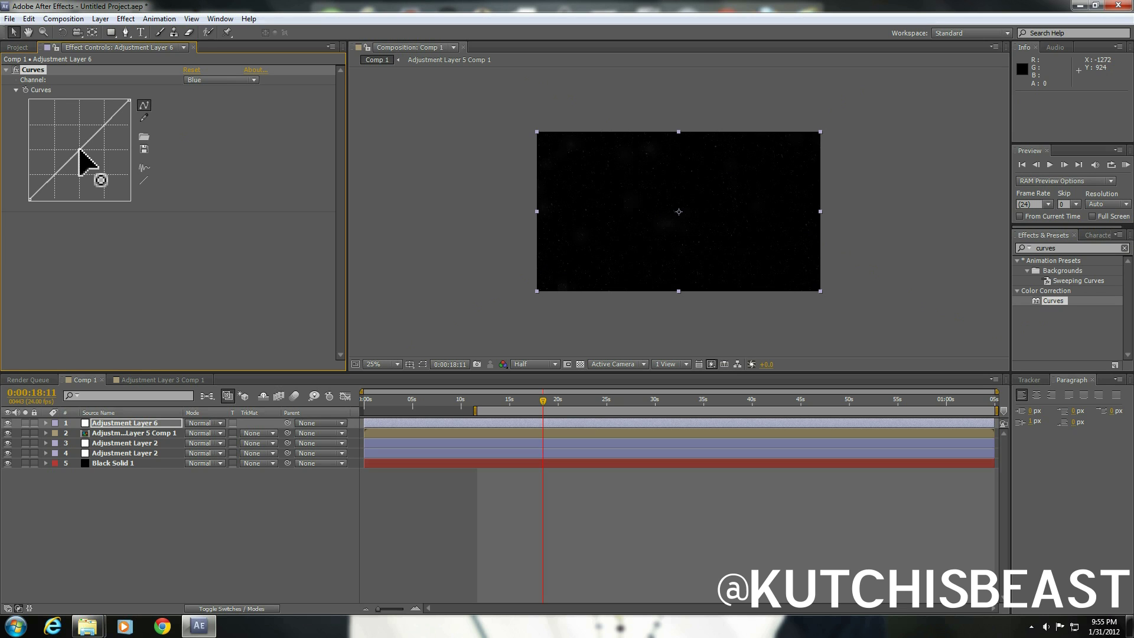
{"action": "mouse_move", "coordinate": [77, 150]}
{"action": "left_mouse_down"}
{"action": "mouse_move", "coordinate": [63, 138]}
{"action": "mouse_move", "coordinate": [72, 146]}
{"action": "left_mouse_up"}
{"action": "key", "text": "period"}
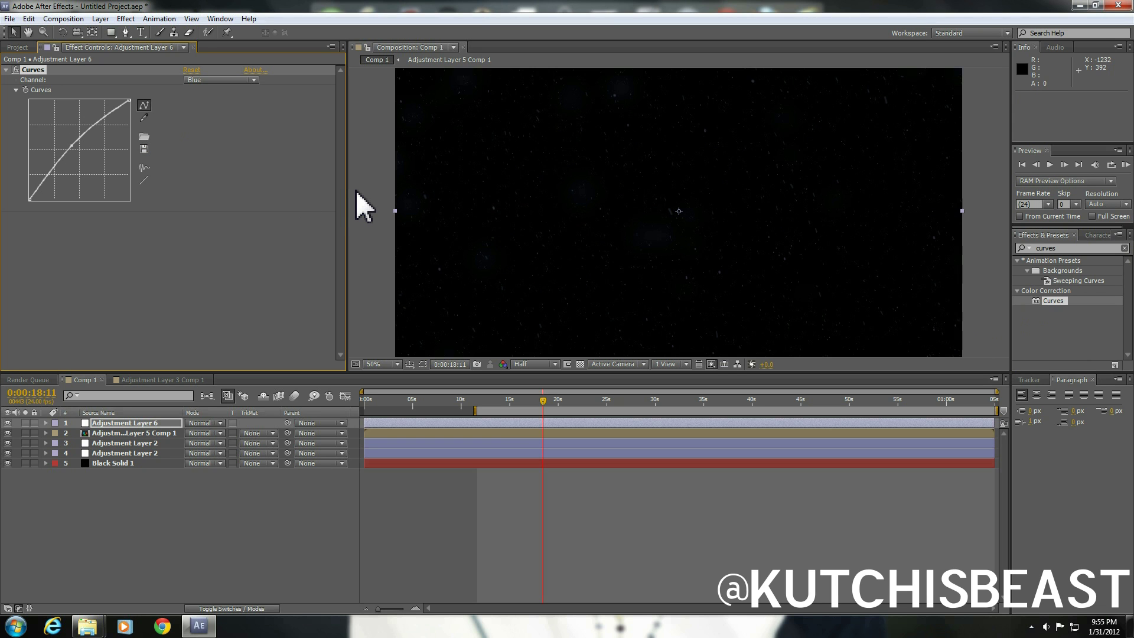
{"action": "key", "text": "KP_0"}
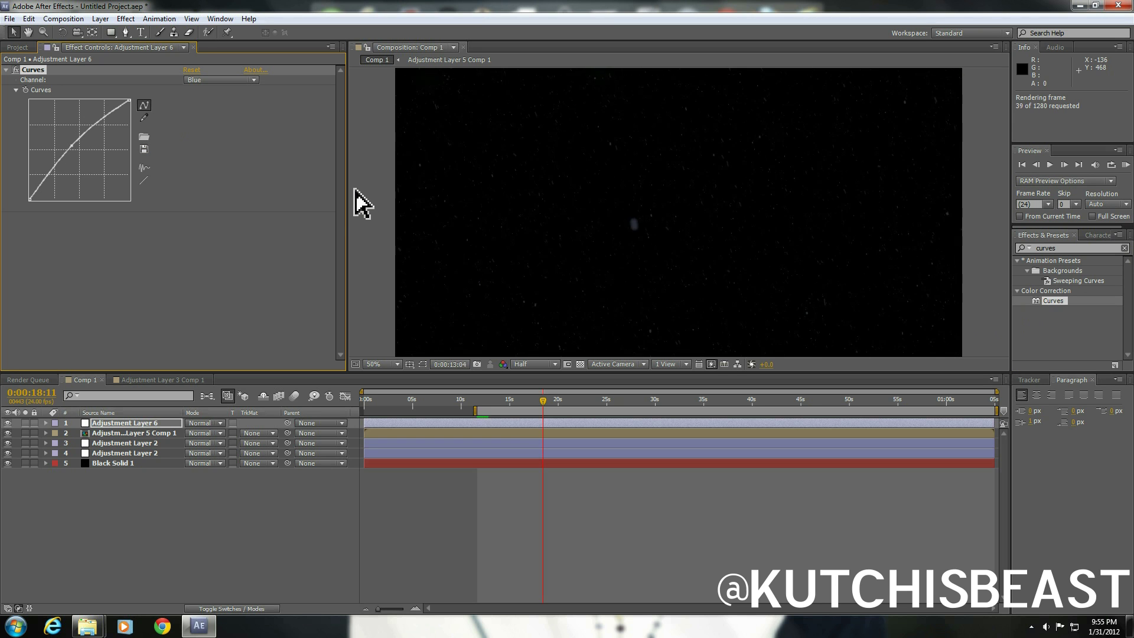
{"action": "key", "text": "Escape"}
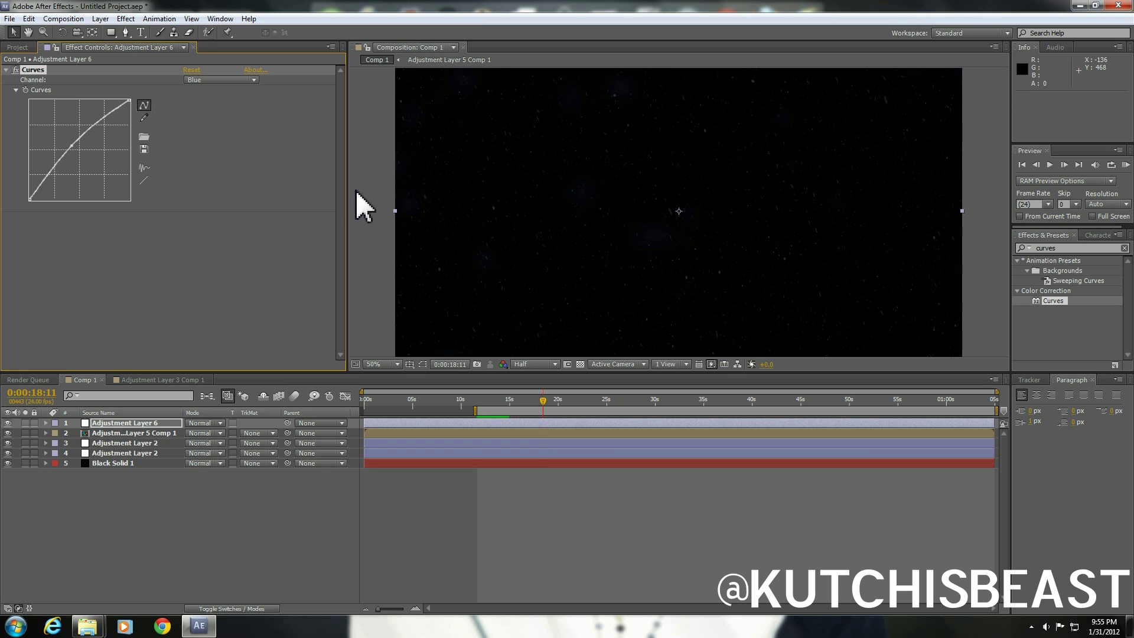
Import the Atmosphere_06 video clip from the 01. Atmospheres folder into the After Effects project.
{"action": "mouse_move", "coordinate": [88, 628]}
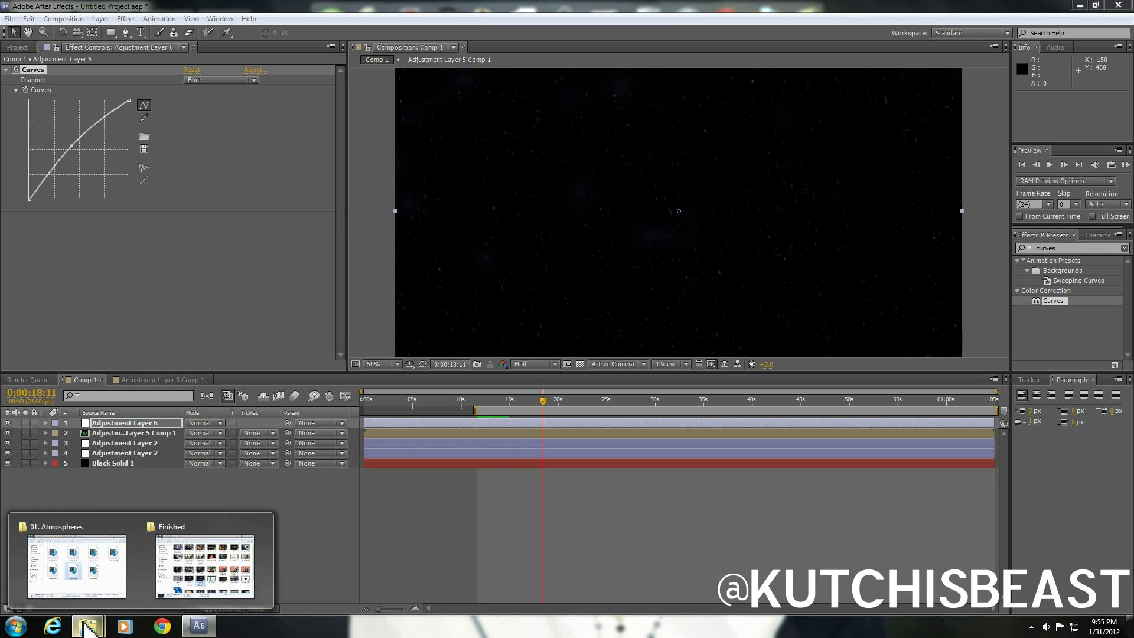
{"action": "mouse_move", "coordinate": [95, 591]}
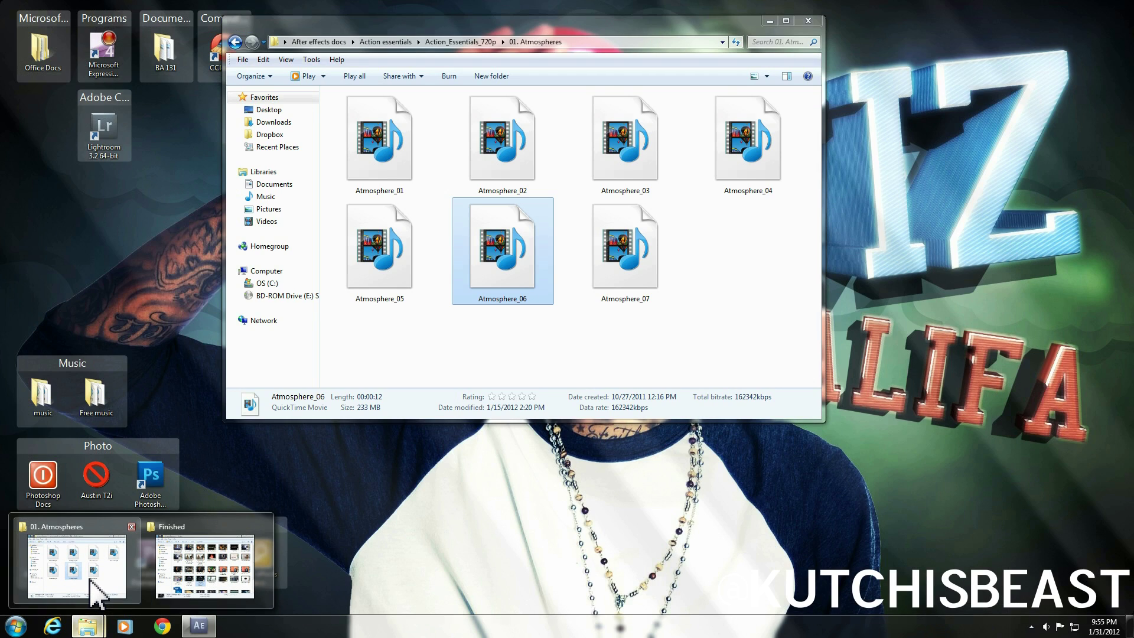
{"action": "left_click", "coordinate": [95, 591]}
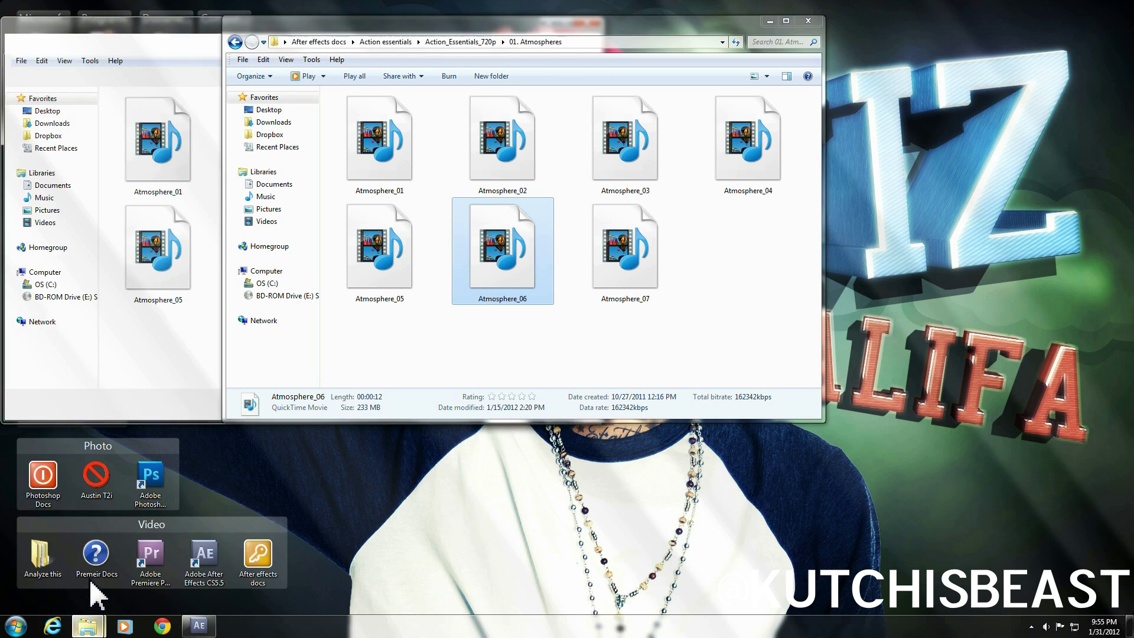
{"action": "left_click_drag", "start_coordinate": [348, 27], "coordinate": [813, 140]}
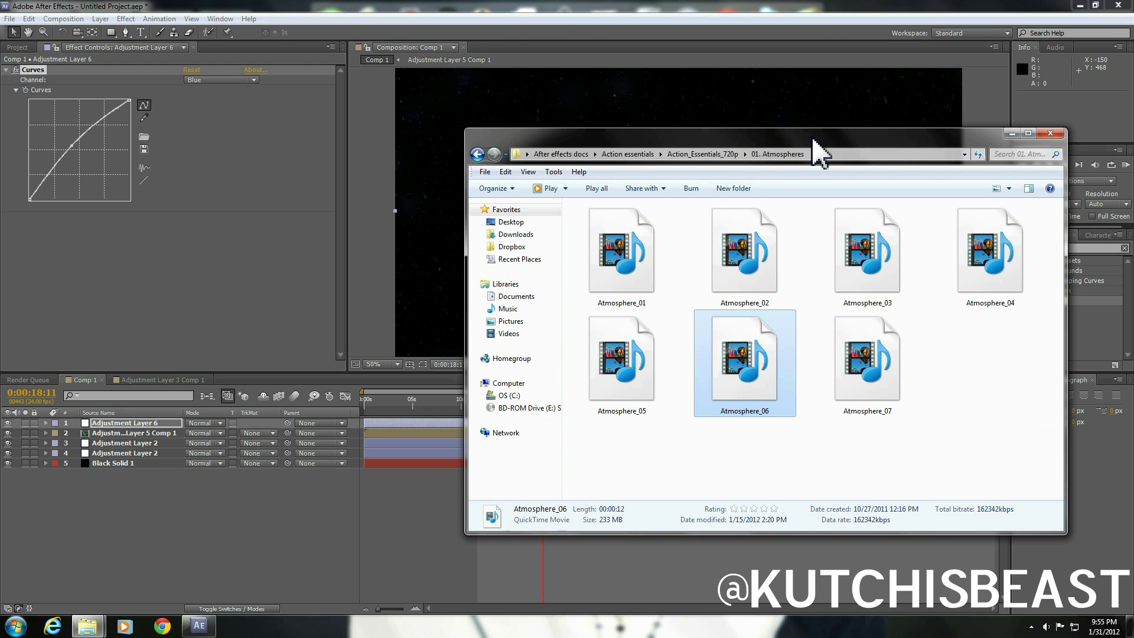
{"action": "left_click_drag", "start_coordinate": [814, 140], "coordinate": [818, 171]}
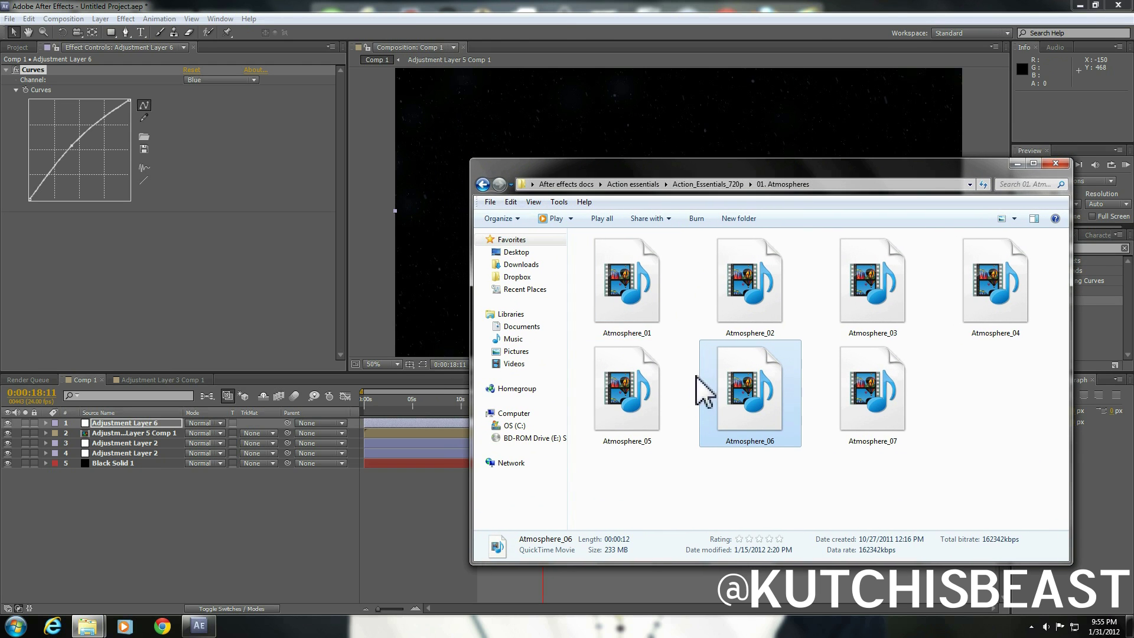
{"action": "left_click_drag", "start_coordinate": [734, 171], "coordinate": [764, 127]}
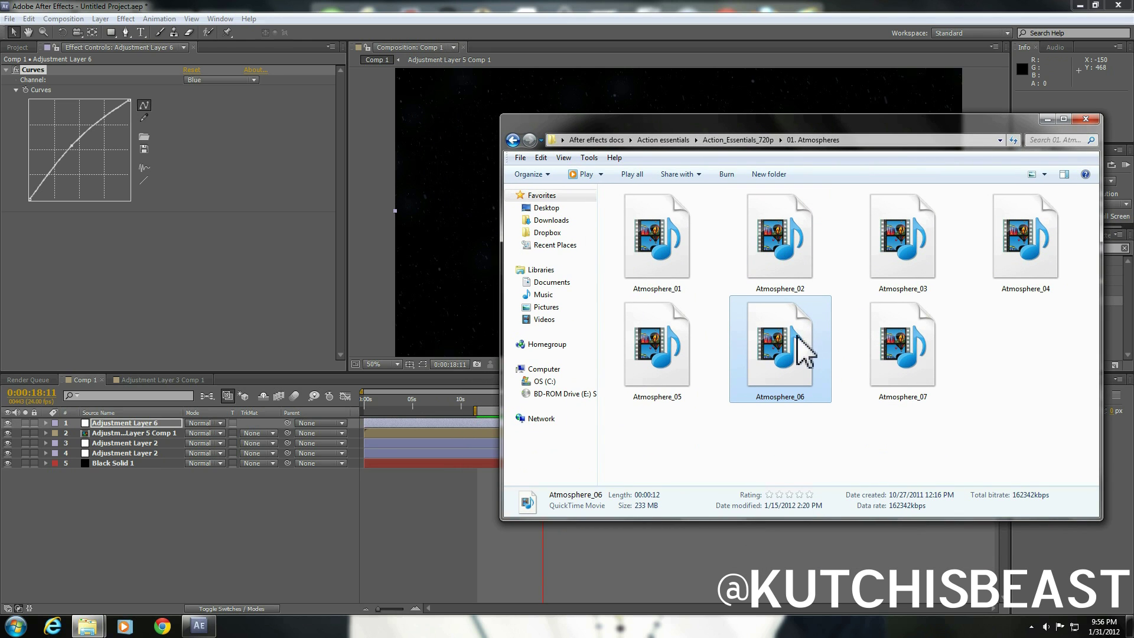
{"action": "left_click_drag", "start_coordinate": [797, 338], "coordinate": [136, 226]}
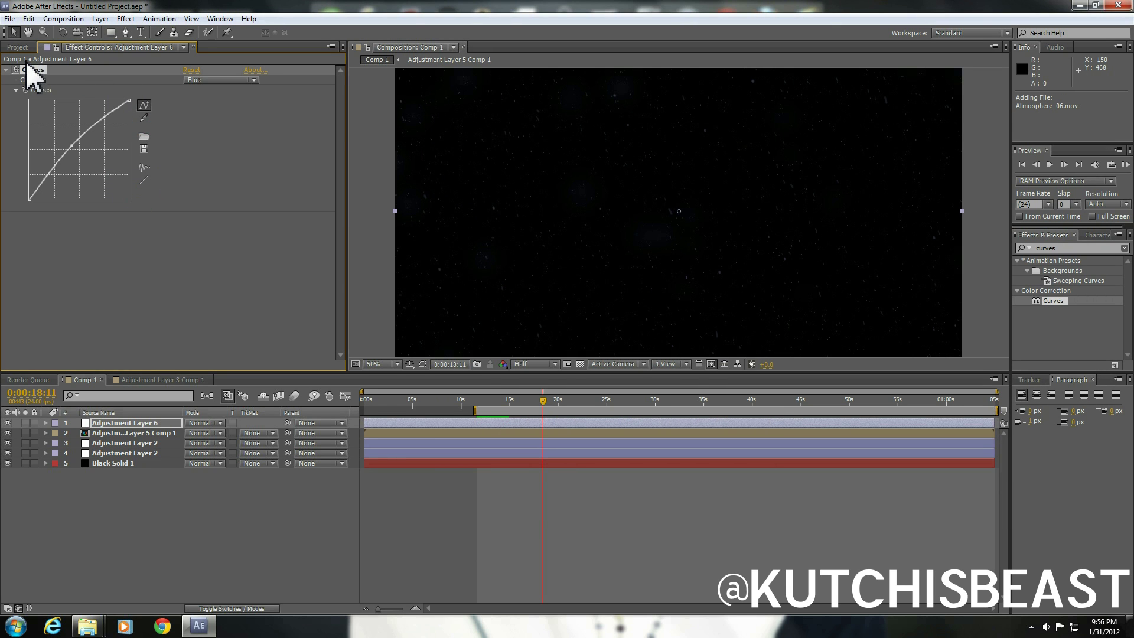
Add Atmosphere_06.mov to Comp 1 as the top layer and scale it to about 230% so it extends beyond the frame.
{"action": "left_click", "coordinate": [17, 47]}
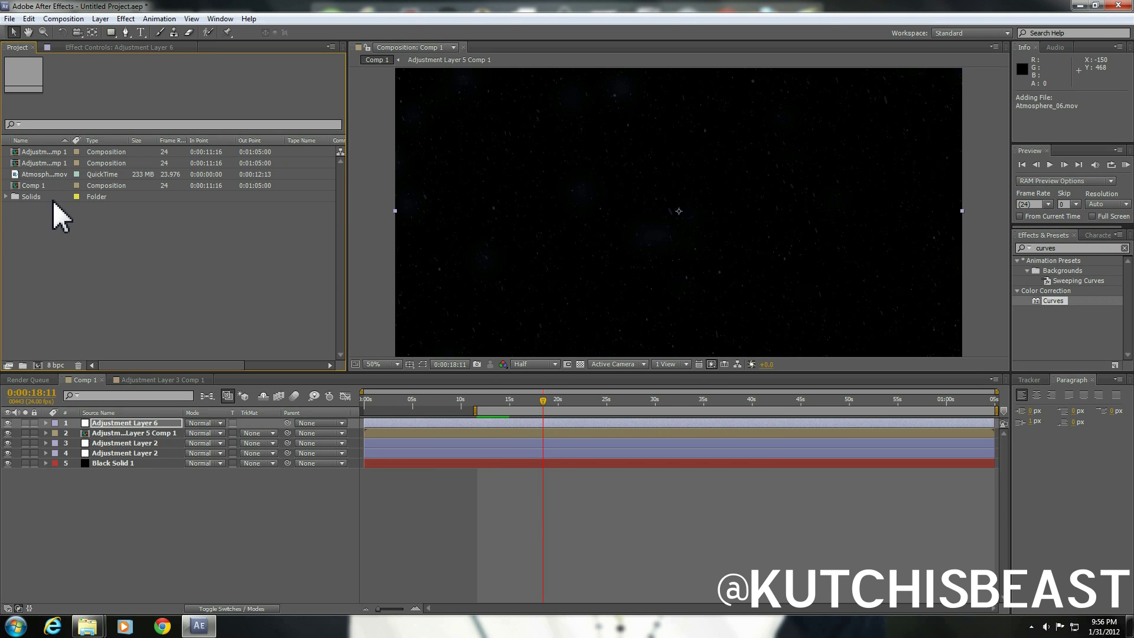
{"action": "left_click_drag", "start_coordinate": [43, 175], "coordinate": [693, 208]}
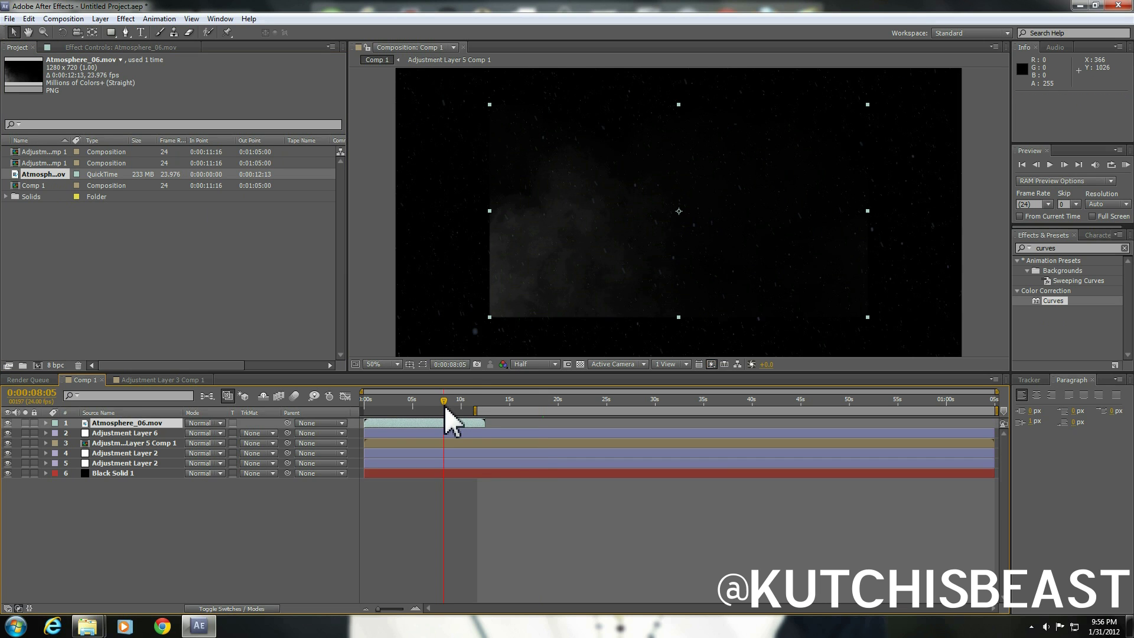
{"action": "key", "text": "comma"}
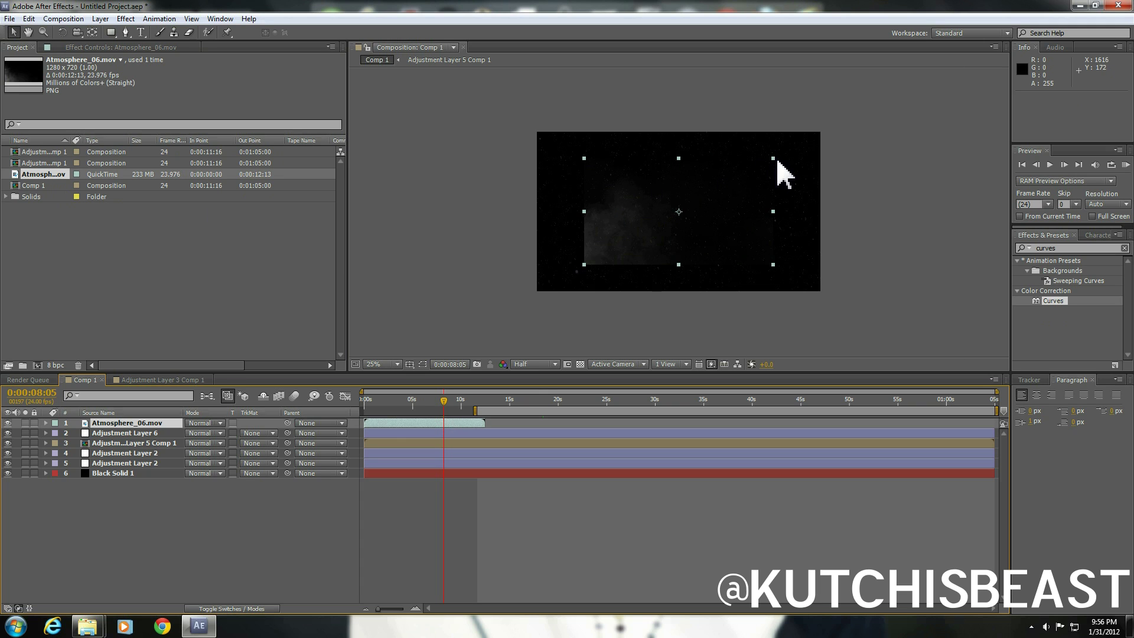
{"action": "left_click_drag", "start_coordinate": [775, 161], "coordinate": [797, 148]}
{"action": "left_click_drag", "start_coordinate": [820, 140], "coordinate": [916, 90]}
Rotate the Adjustment Layer 5 Comp 1 layer to about -21.4°.
{"action": "key", "text": "w"}
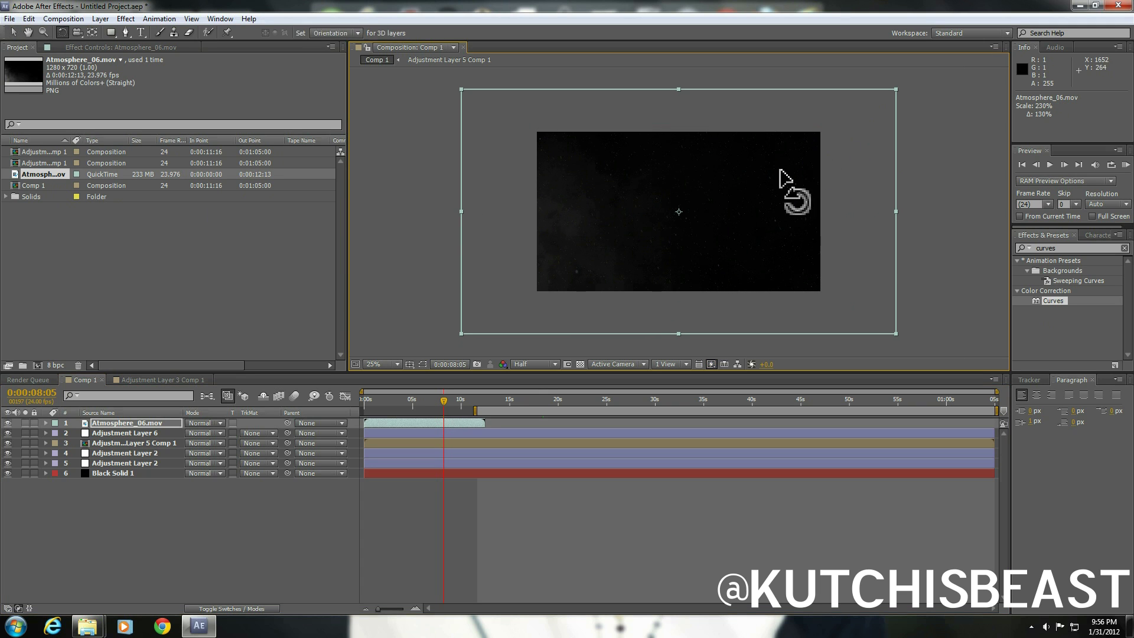
{"action": "left_click_drag", "start_coordinate": [943, 141], "coordinate": [815, 140]}
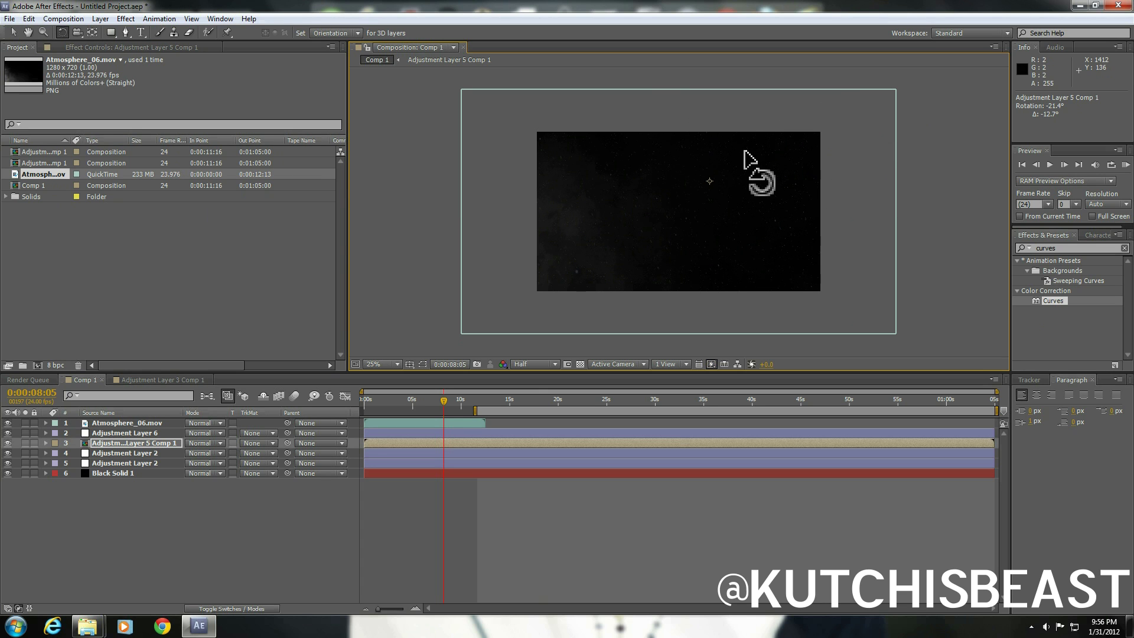
{"action": "left_click", "coordinate": [14, 33]}
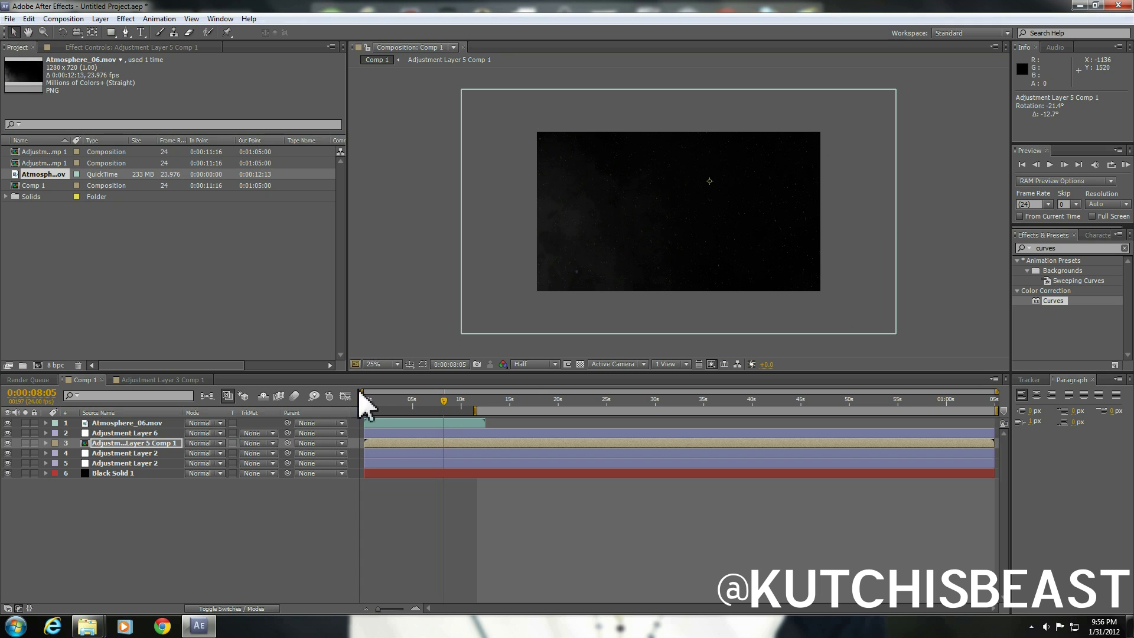
Rotate the Atmosphere_06 layer to -37° and move it to about 1056, 412 in the composition.
{"action": "left_click", "coordinate": [388, 423]}
{"action": "key", "text": "r"}
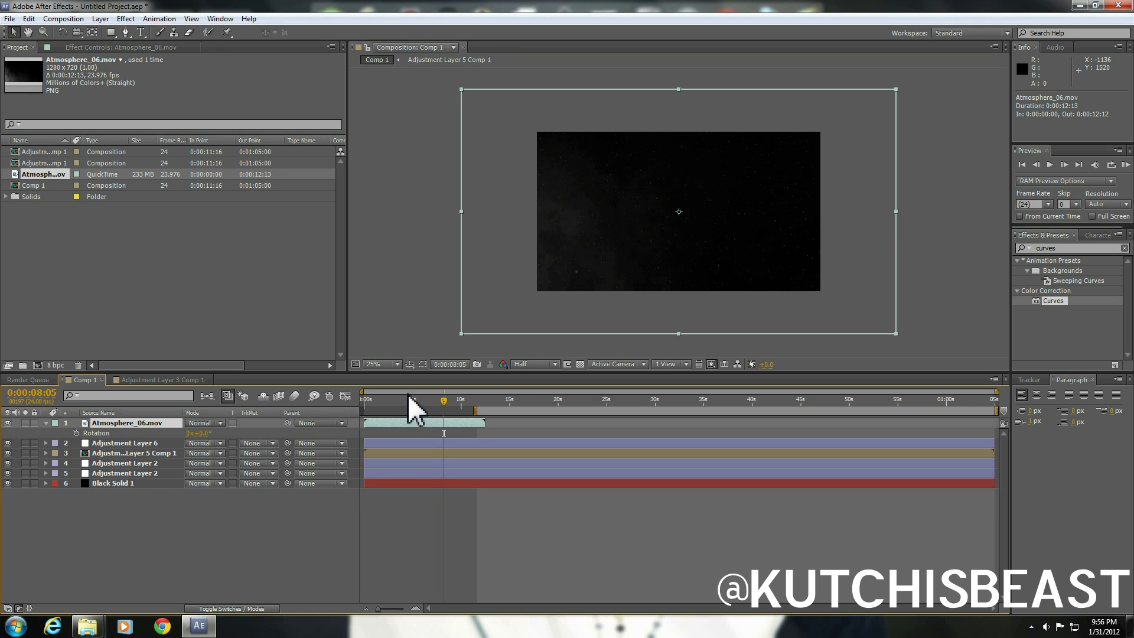
{"action": "left_click_drag", "start_coordinate": [201, 432], "coordinate": [180, 433]}
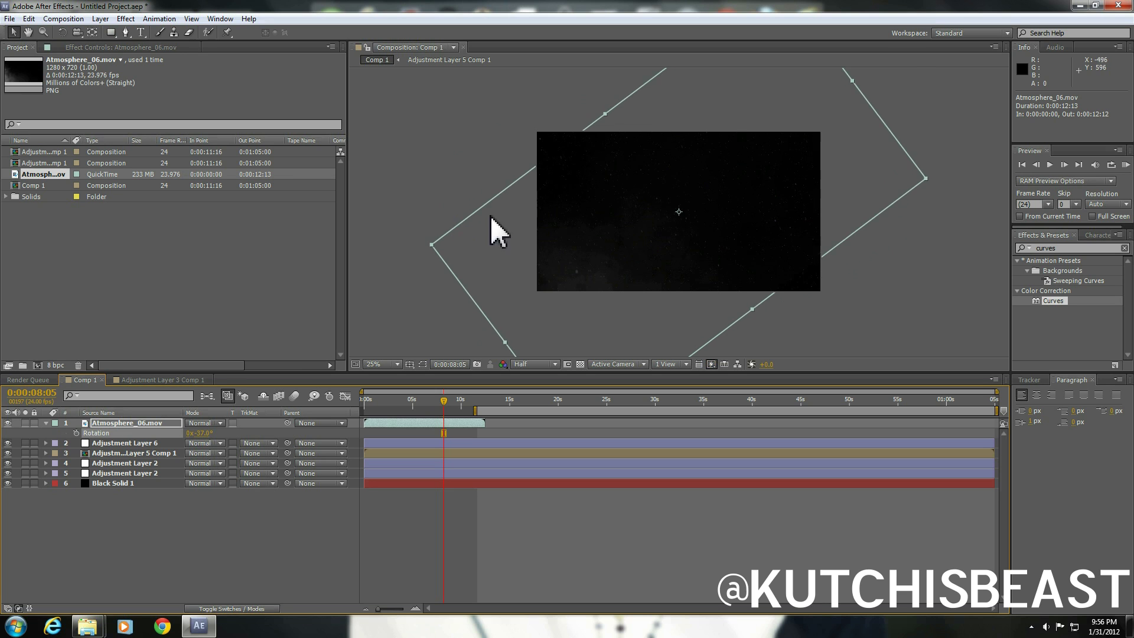
{"action": "mouse_move", "coordinate": [802, 204]}
{"action": "left_mouse_down"}
{"action": "mouse_move", "coordinate": [832, 200]}
{"action": "mouse_move", "coordinate": [787, 202]}
{"action": "mouse_move", "coordinate": [790, 190]}
{"action": "left_mouse_up"}
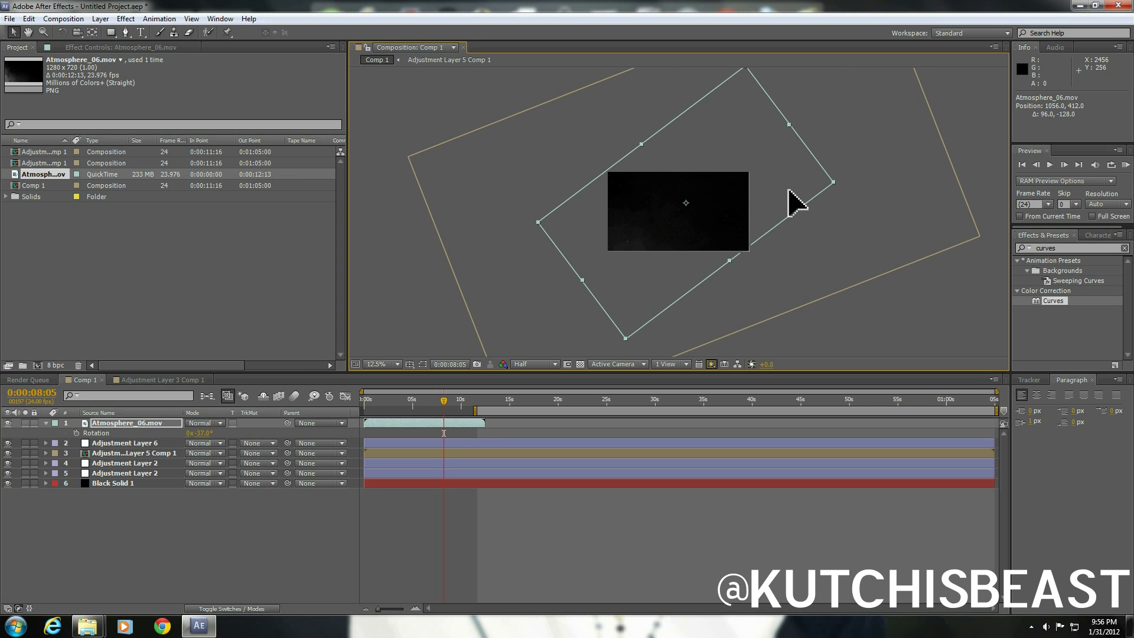
Shift the Atmosphere_06 layer in time to start at 0:00:10:20 and move it slightly lower in the frame.
{"action": "left_click_drag", "start_coordinate": [465, 422], "coordinate": [571, 422]}
{"action": "left_click", "coordinate": [487, 402]}
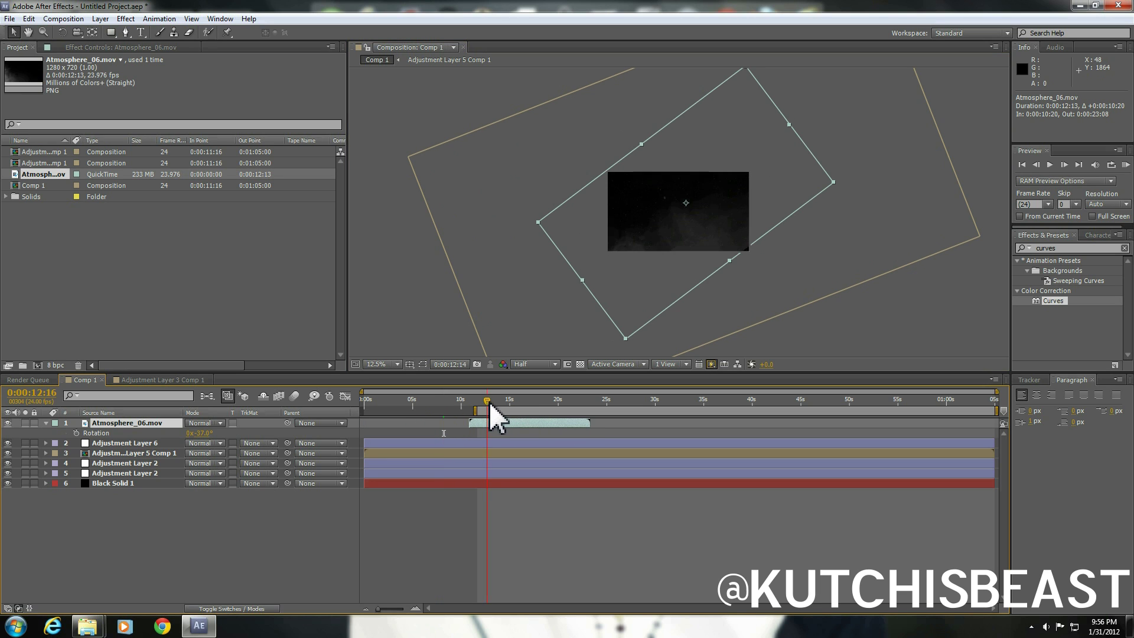
{"action": "left_click_drag", "start_coordinate": [489, 401], "coordinate": [486, 402]}
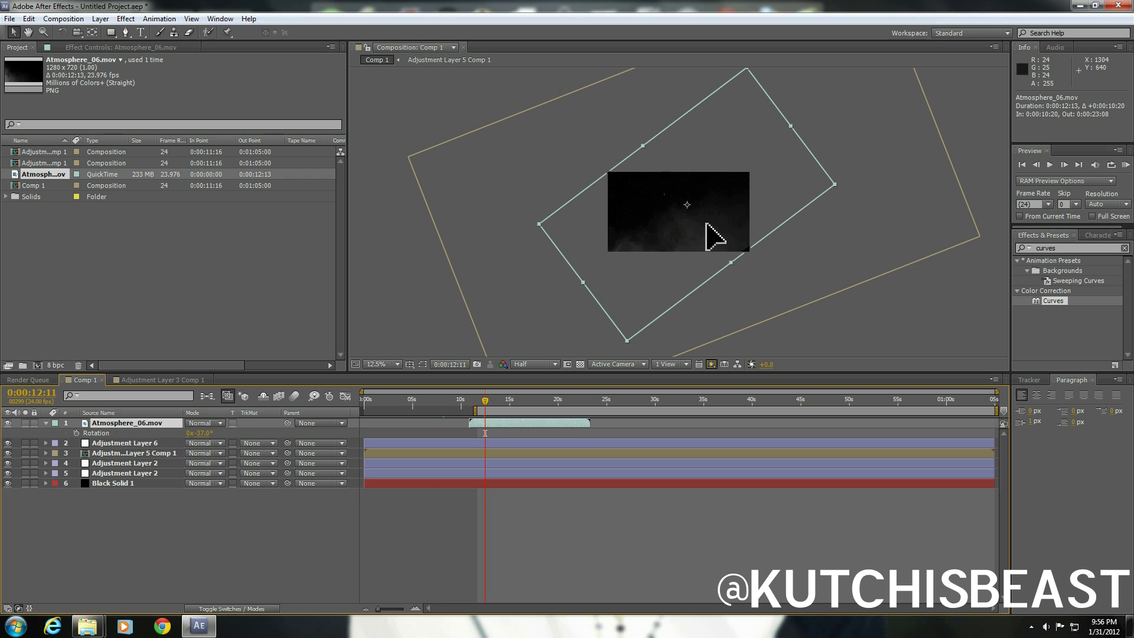
{"action": "left_click_drag", "start_coordinate": [706, 223], "coordinate": [707, 231]}
Reduce the Atmosphere_06 layer's opacity to 82% and run a RAM preview of the composition.
{"action": "key", "text": "t"}
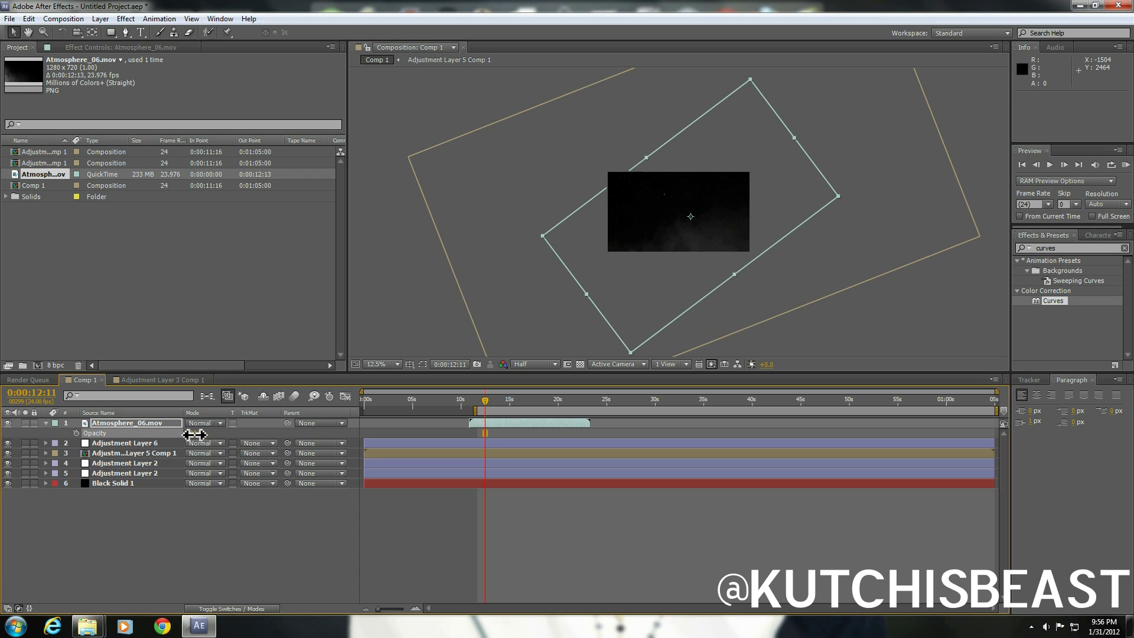
{"action": "left_click_drag", "start_coordinate": [197, 433], "coordinate": [188, 437]}
{"action": "key", "text": "KP_0"}
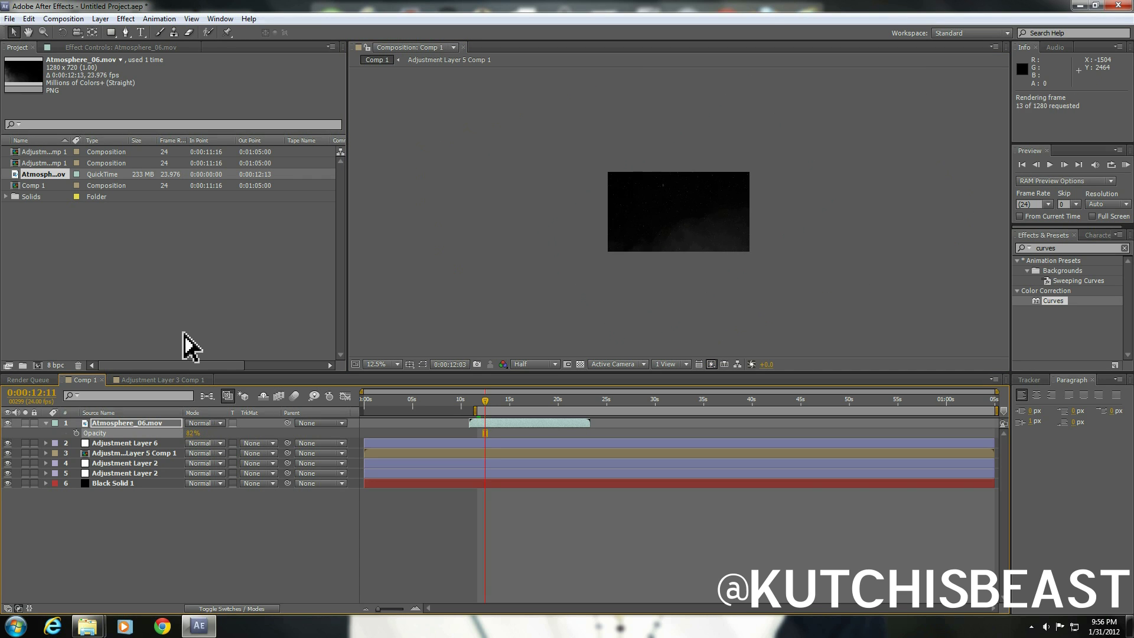
{"action": "key", "text": "Escape"}
{"action": "key", "text": "period"}
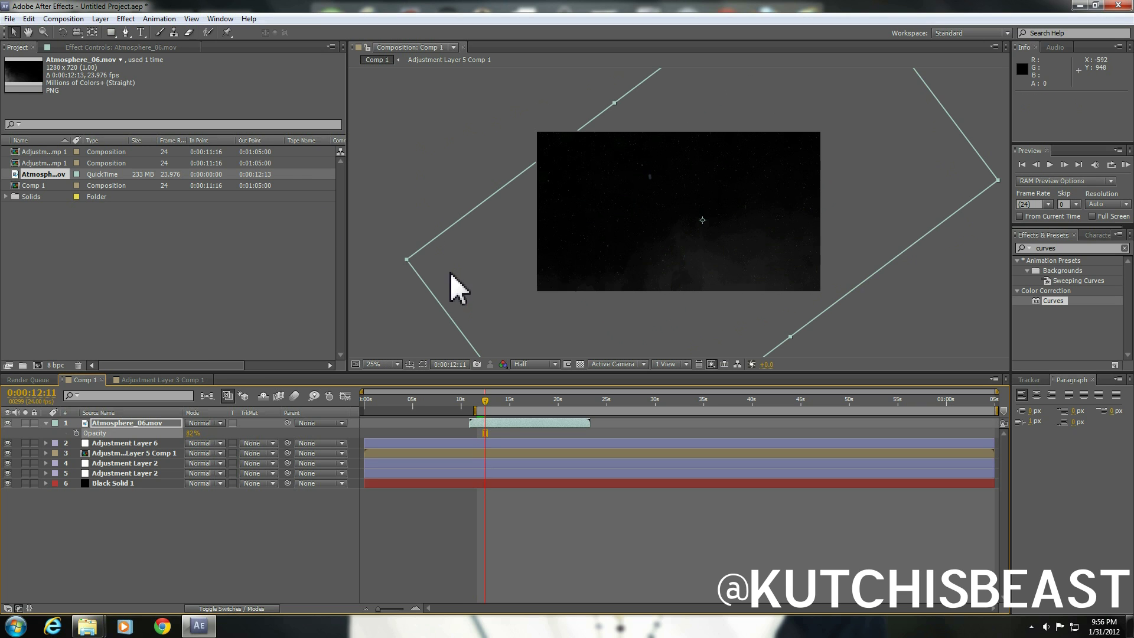
{"action": "left_click", "coordinate": [931, 315]}
{"action": "key", "text": "KP_0"}
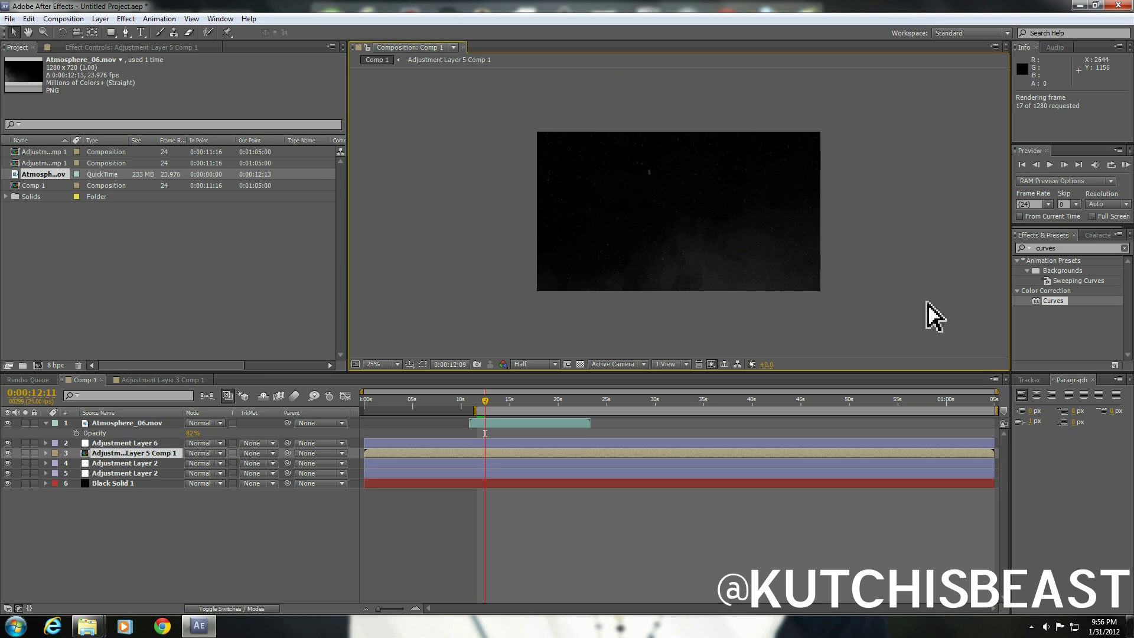